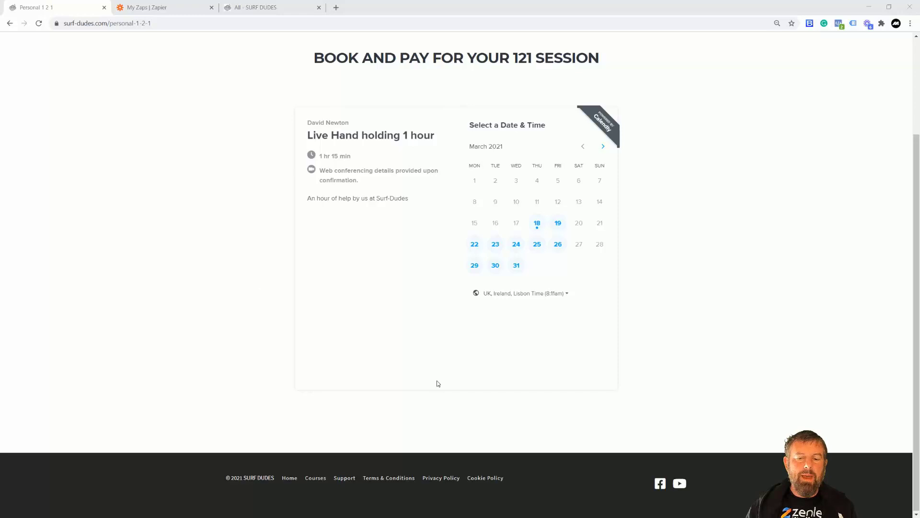
- Open the 121 Sessions page of the Surf Dudes site
scroll(221, 203, "up", 3)
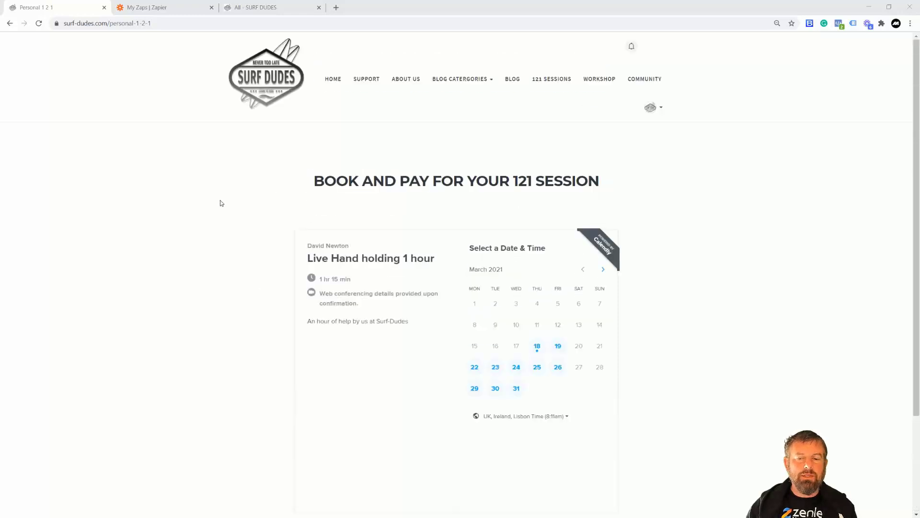
scroll(221, 203, "down", 3)
scroll(221, 201, "up", 3)
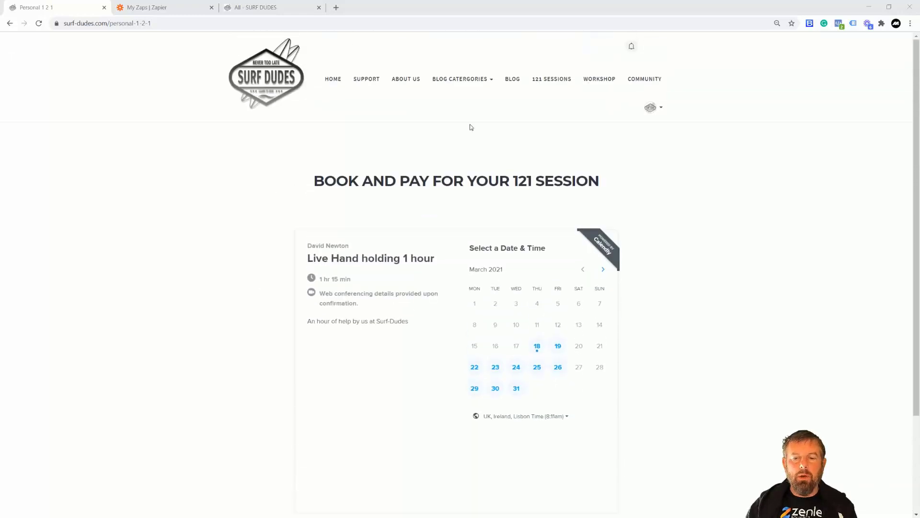
left_click(551, 80)
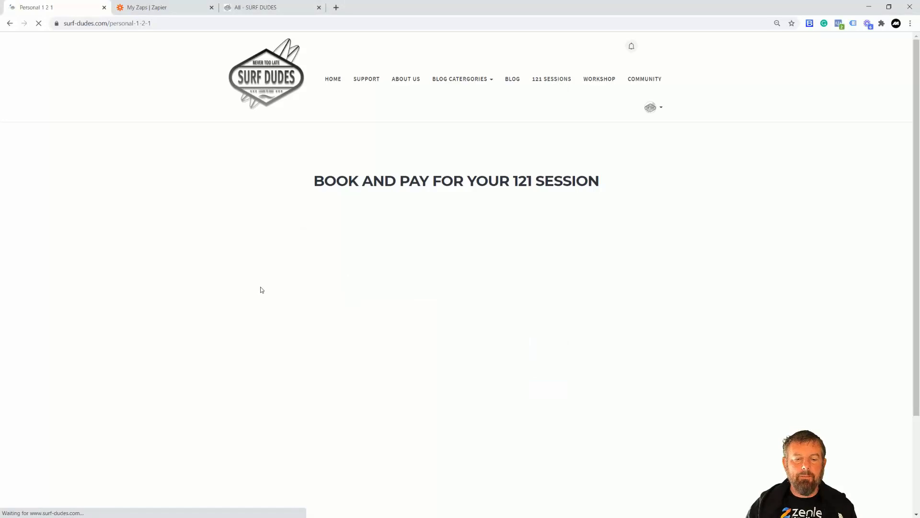
- Choose Friday, March 19 at 10:00am for the Live Hand holding 1 hour session and confirm the slot
scroll(678, 301, "down", 3)
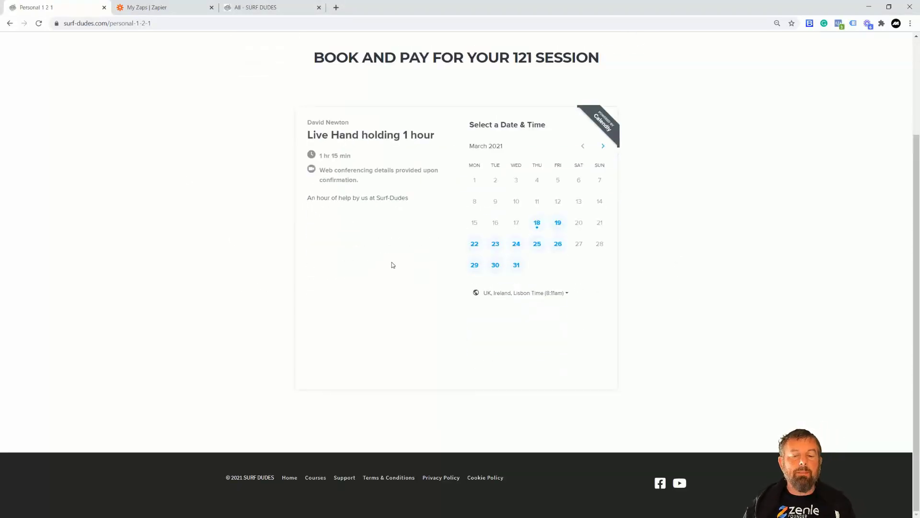
left_click(558, 223)
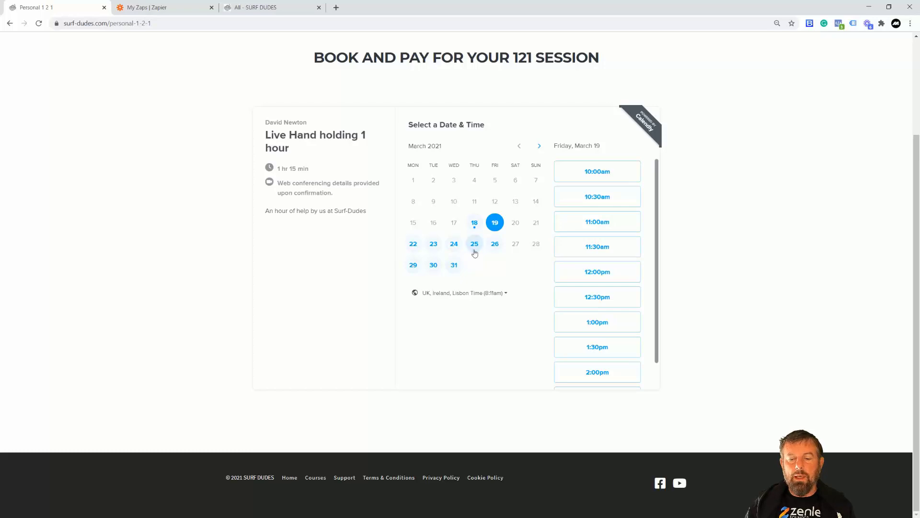
left_click(594, 174)
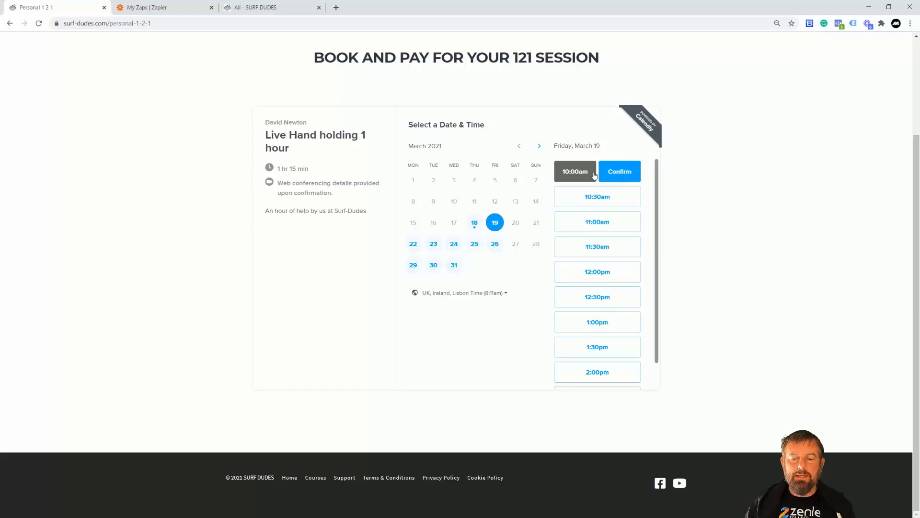
left_click(616, 175)
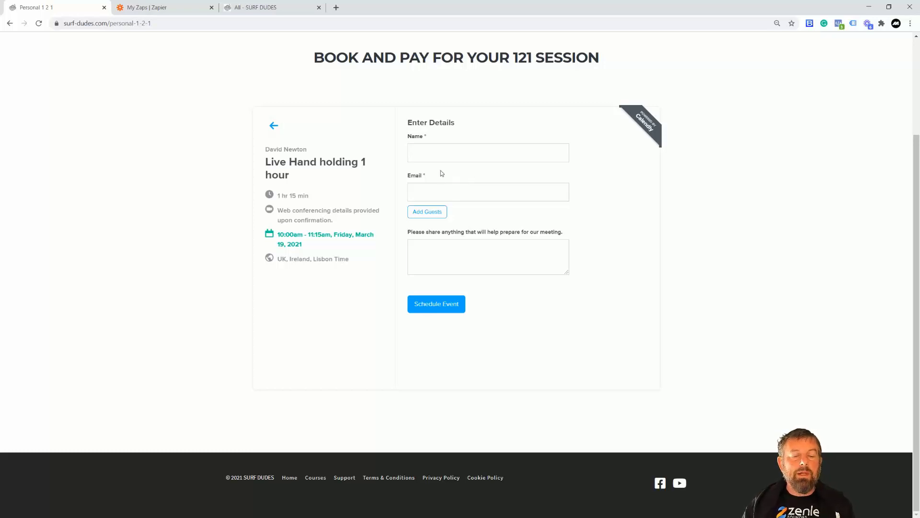
- Switch to Zapier and turn off the "Create user in Zenler when invitee created in Calendly" Zap
left_click(158, 7)
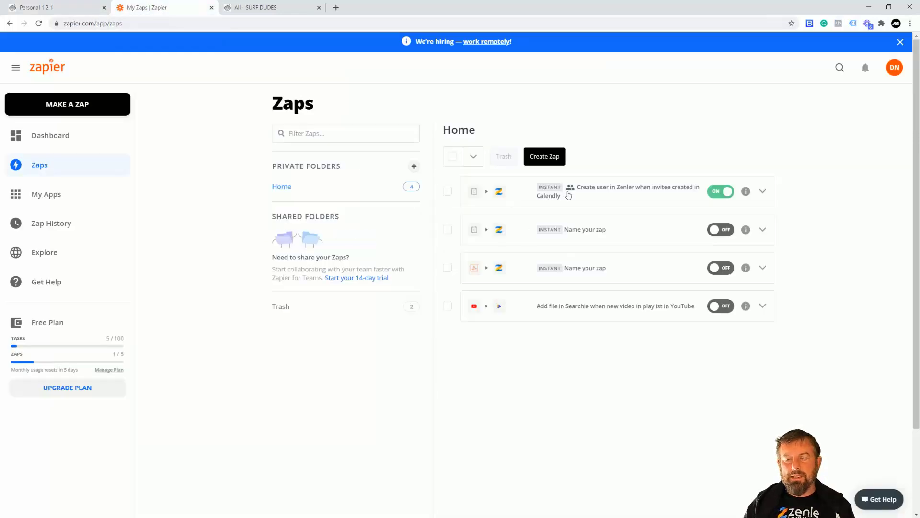
left_click(714, 194)
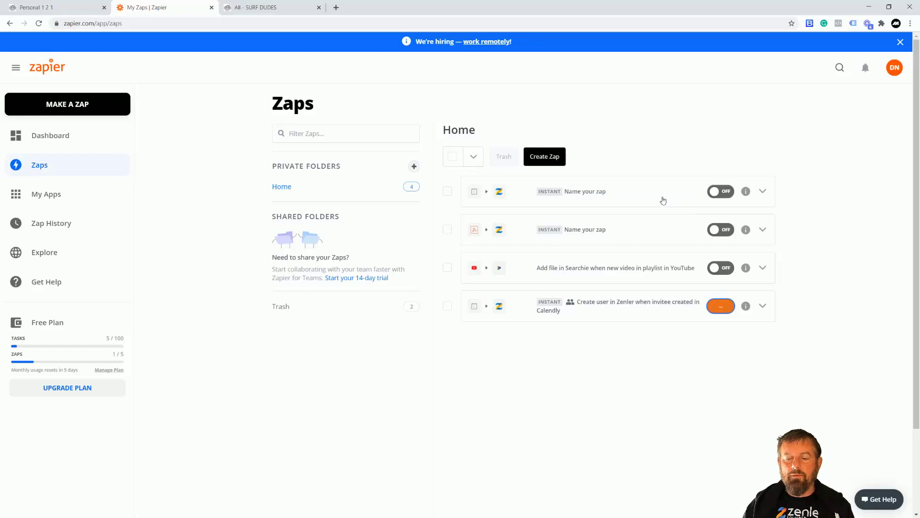
- Create a new Zap with Calendly as the trigger app and Invitee Created as the trigger event
left_click(541, 158)
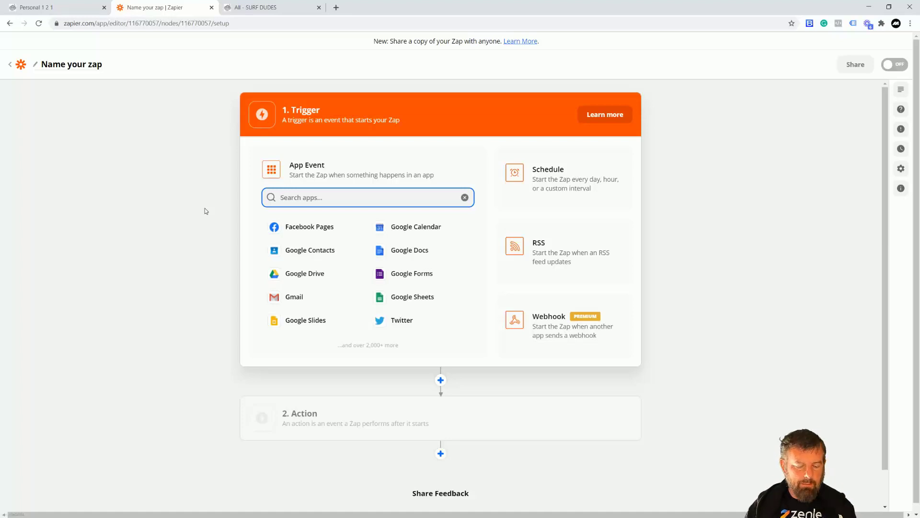
type("cale")
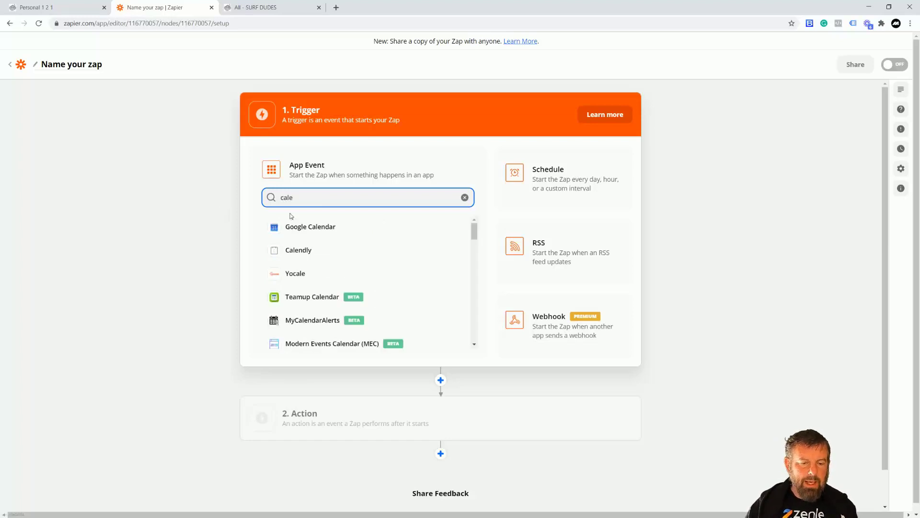
left_click(294, 251)
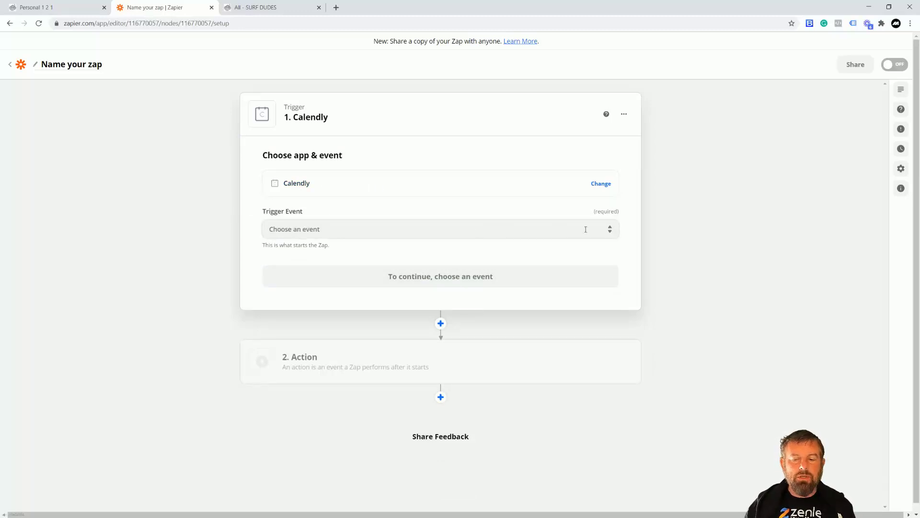
left_click(609, 229)
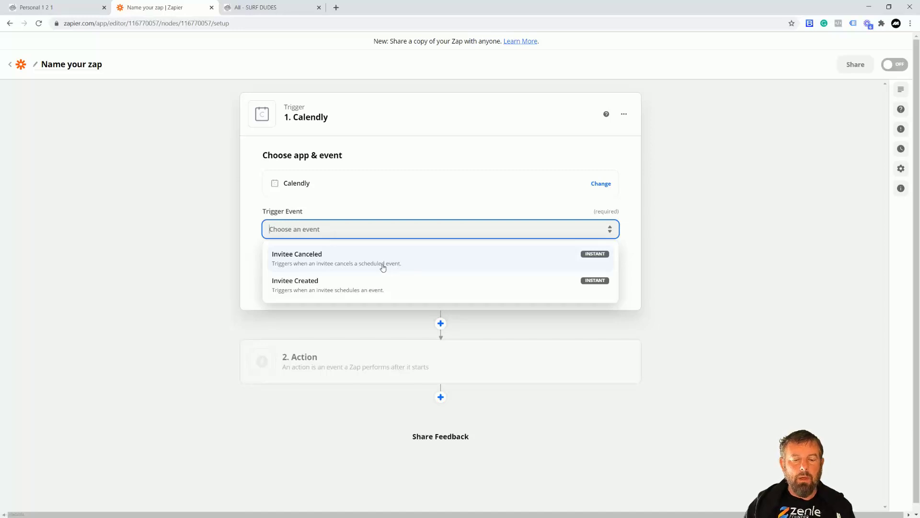
left_click(304, 288)
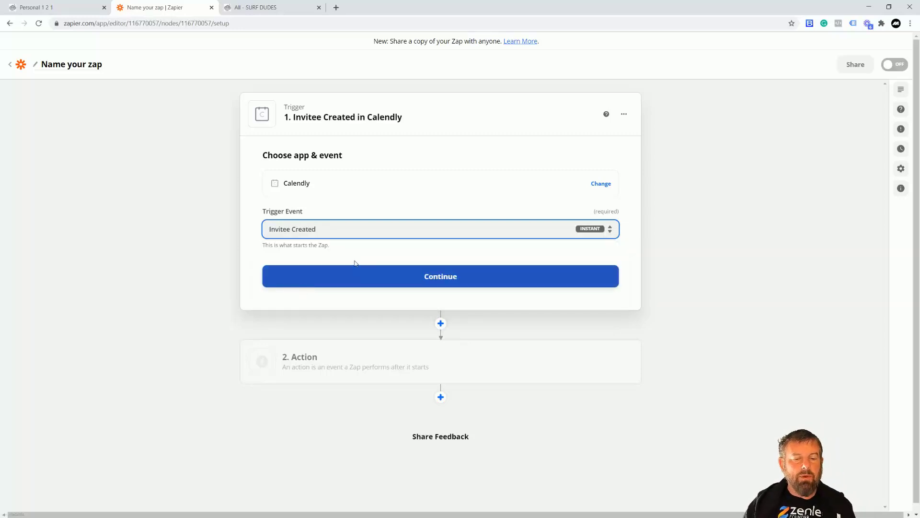
left_click(446, 281)
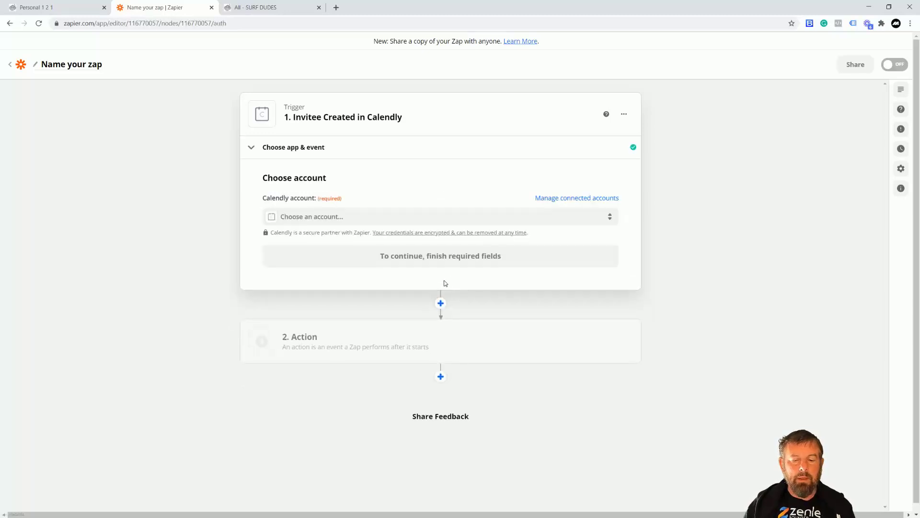
- Select the existing connected Calendly account for the trigger and continue to its test
left_click(391, 219)
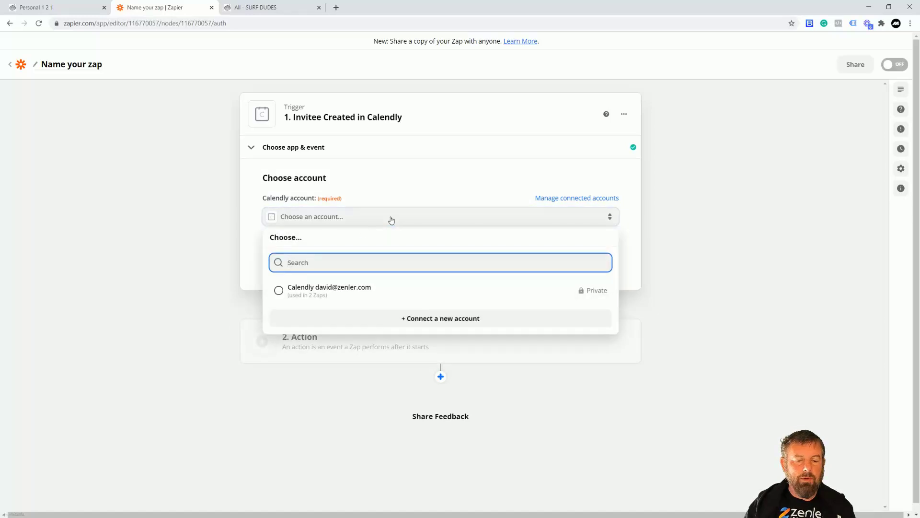
left_click(280, 291)
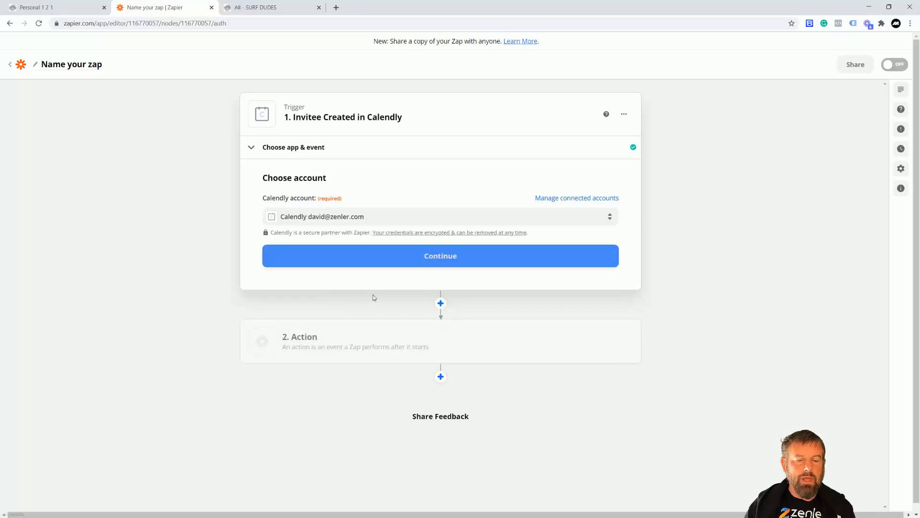
left_click(455, 259)
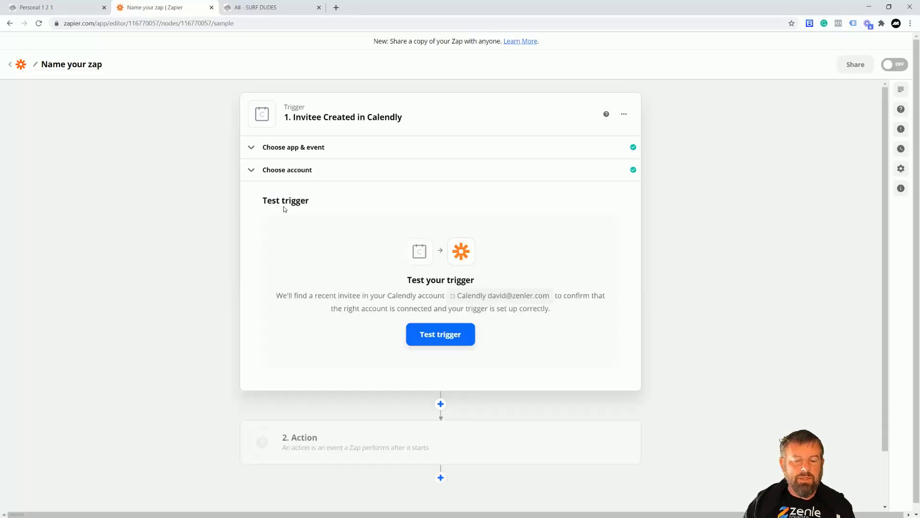
- Test the Calendly trigger, look through the sample invitee's data and continue to the action
left_click(441, 335)
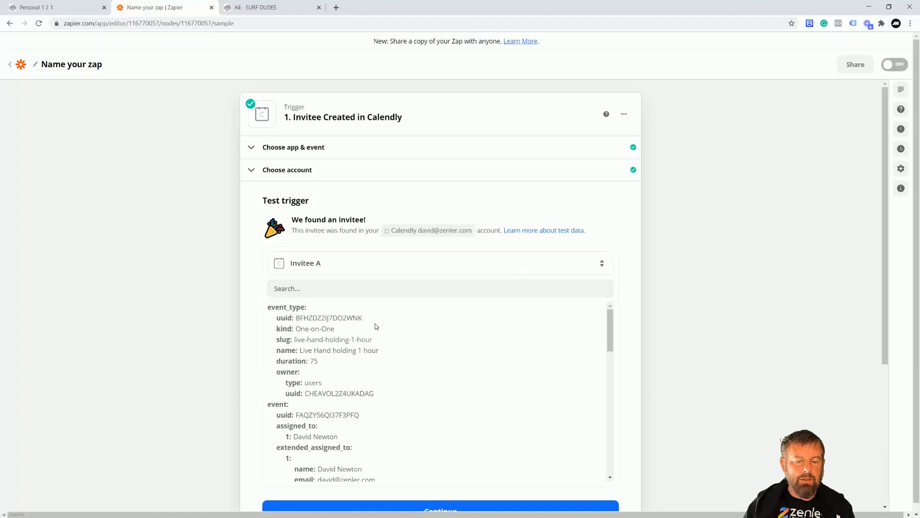
scroll(423, 332, "down", 2)
scroll(485, 360, "up", 2)
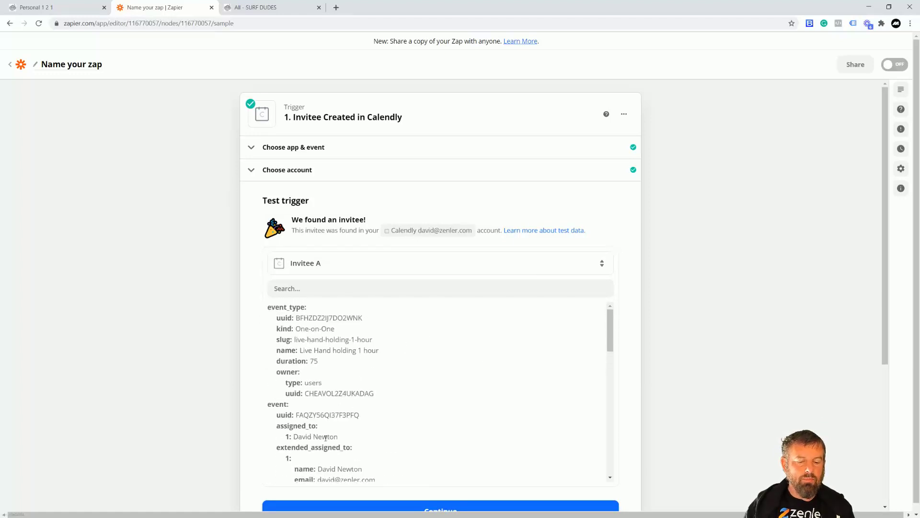
scroll(709, 293, "down", 3)
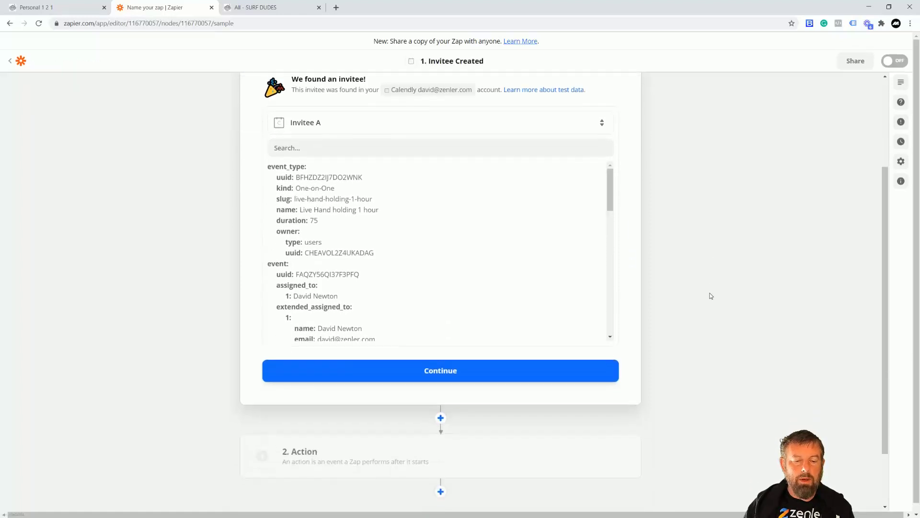
left_click_drag(608, 196, 611, 316)
left_click_drag(613, 324, 641, 177)
left_click(444, 372)
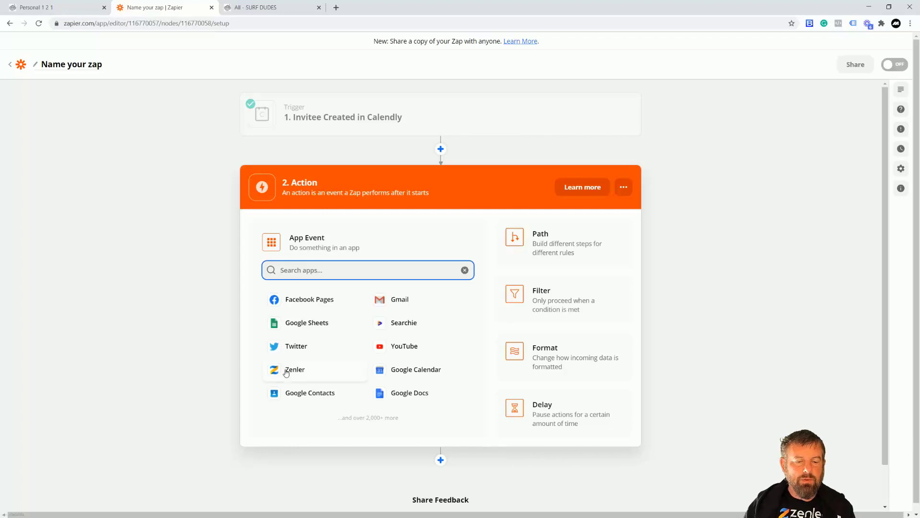
- Set Zenler as the action app with Create User as the action event
type("zenler")
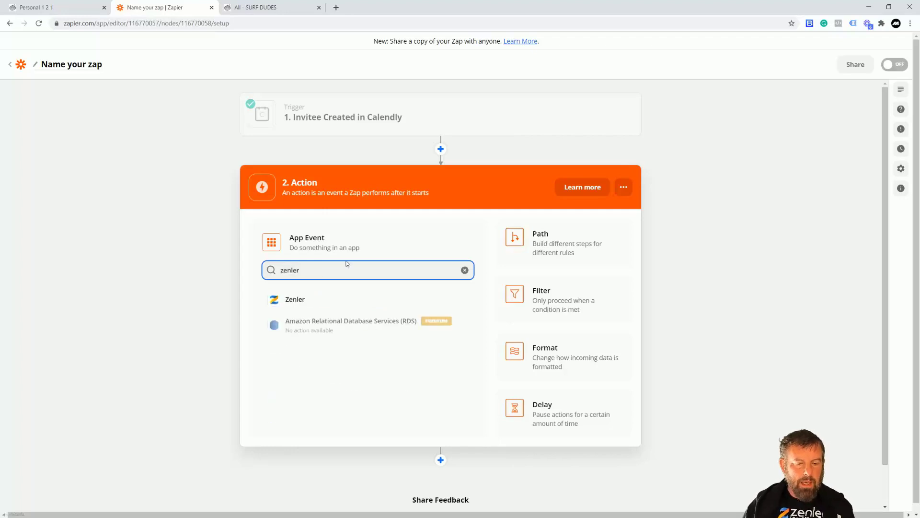
left_click(297, 302)
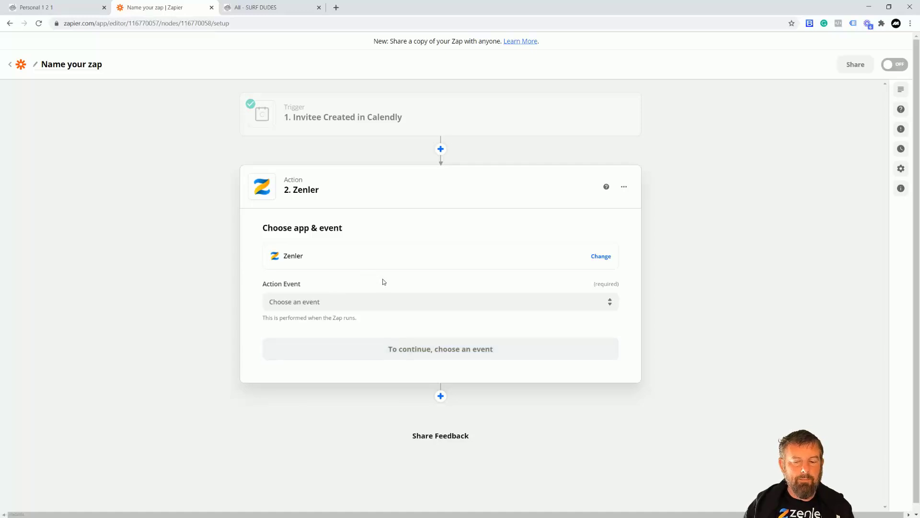
left_click(607, 303)
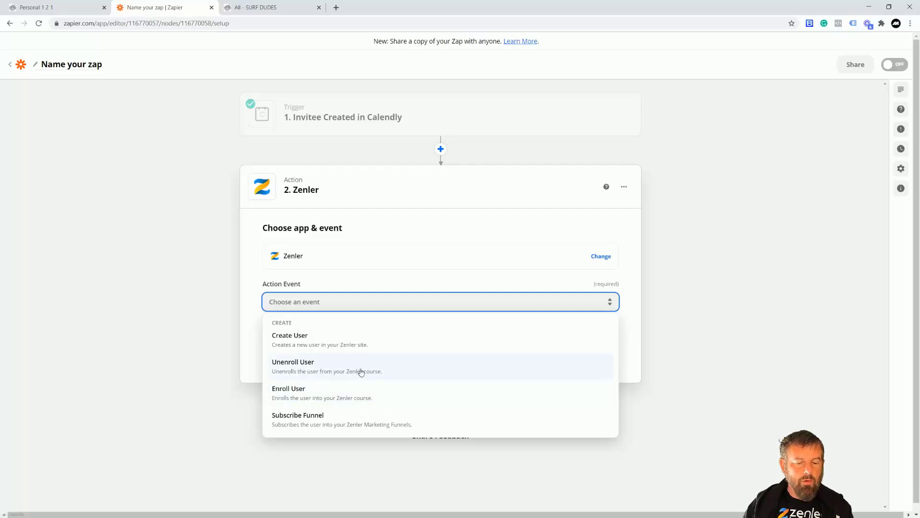
left_click(298, 342)
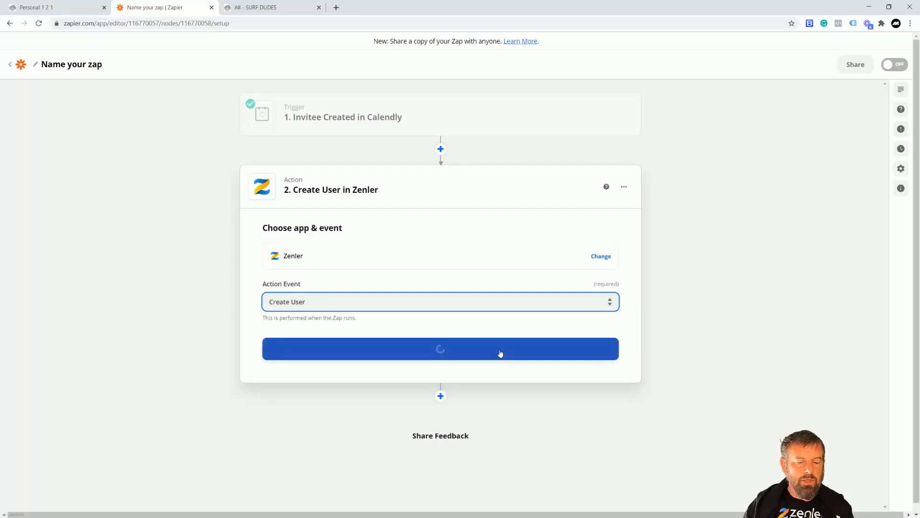
left_click(458, 355)
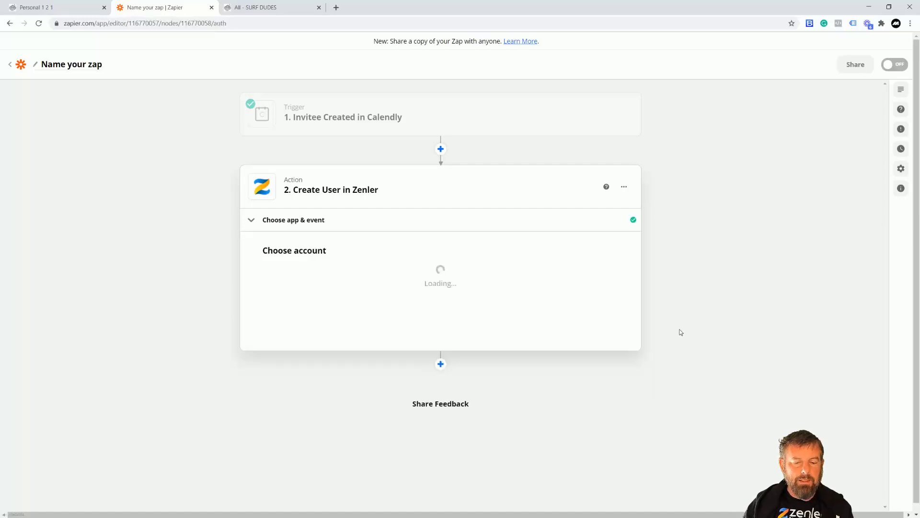
- Select the Zenler surf-dudes account for the action and continue to the action's fields
left_click(610, 290)
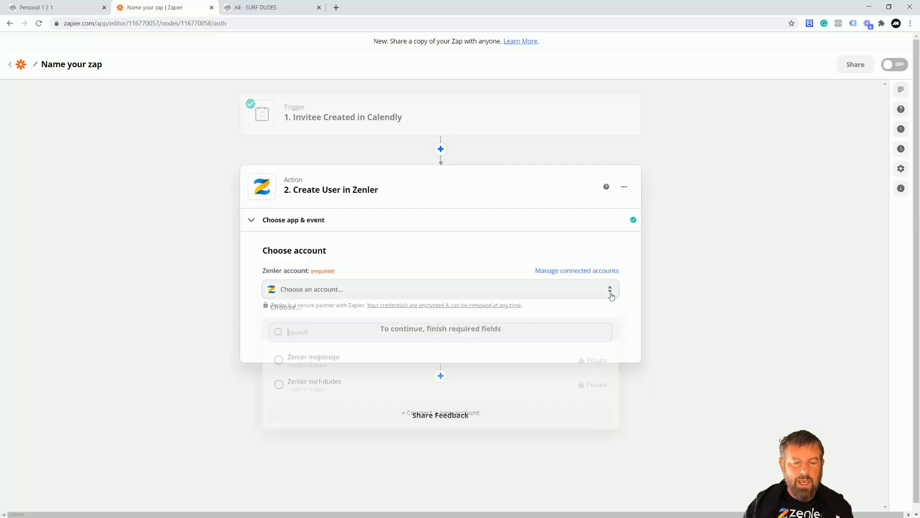
left_click(296, 387)
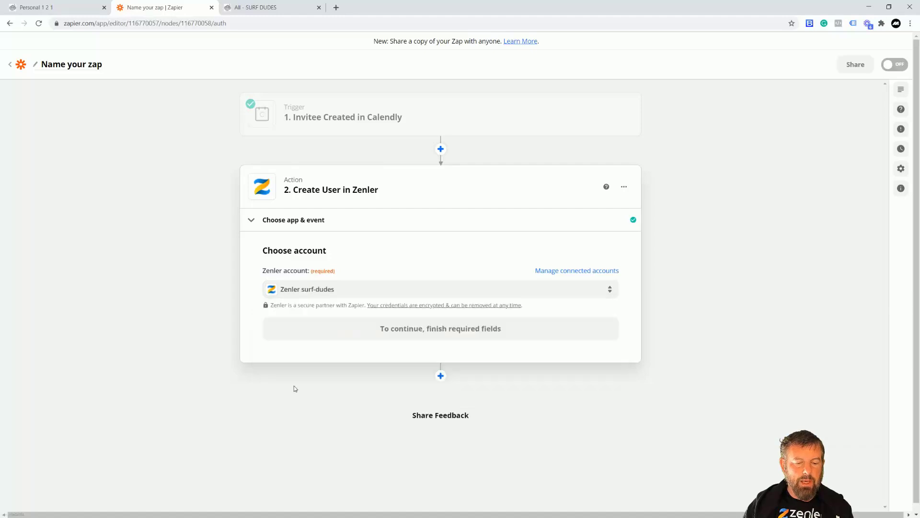
left_click(463, 332)
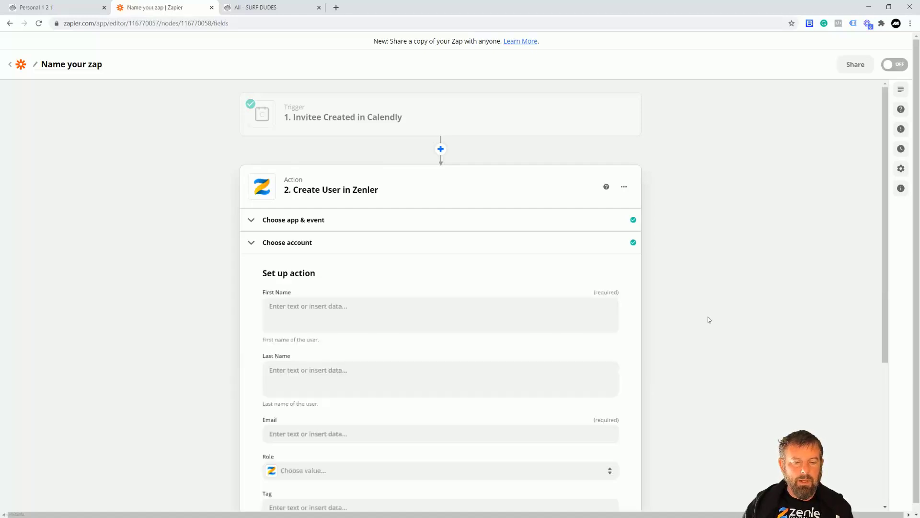
- Map the Zenler action's First Name to the Calendly Invitee Name, checking which name fields the session booking form collects
scroll(710, 320, "down", 2)
scroll(476, 287, "down", 1)
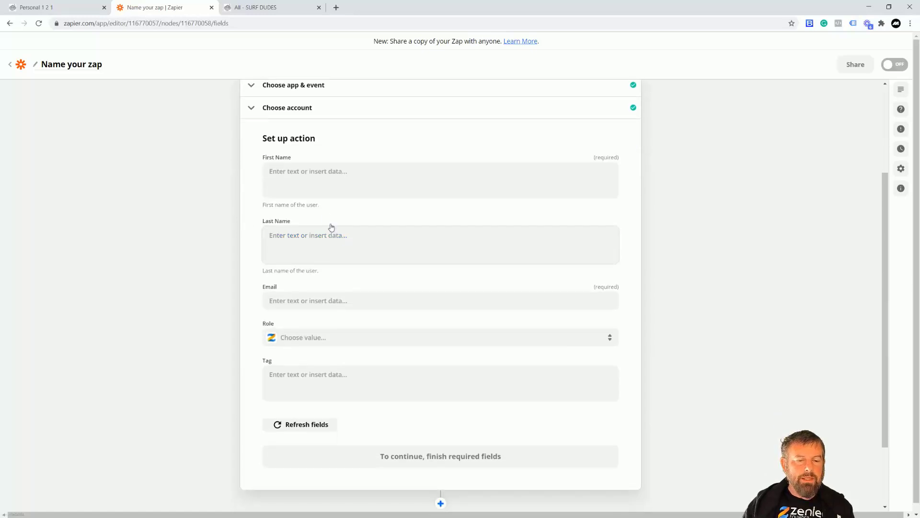
scroll(472, 209, "up", 3)
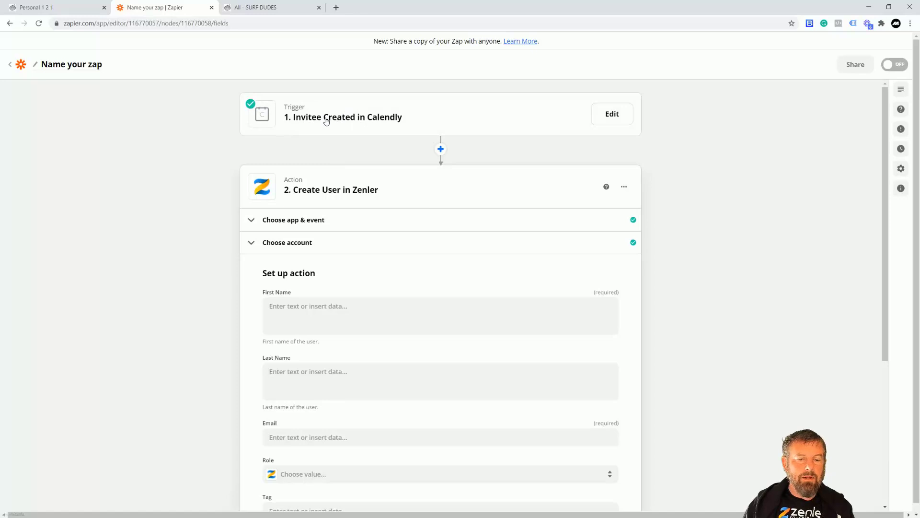
scroll(355, 142, "down", 1)
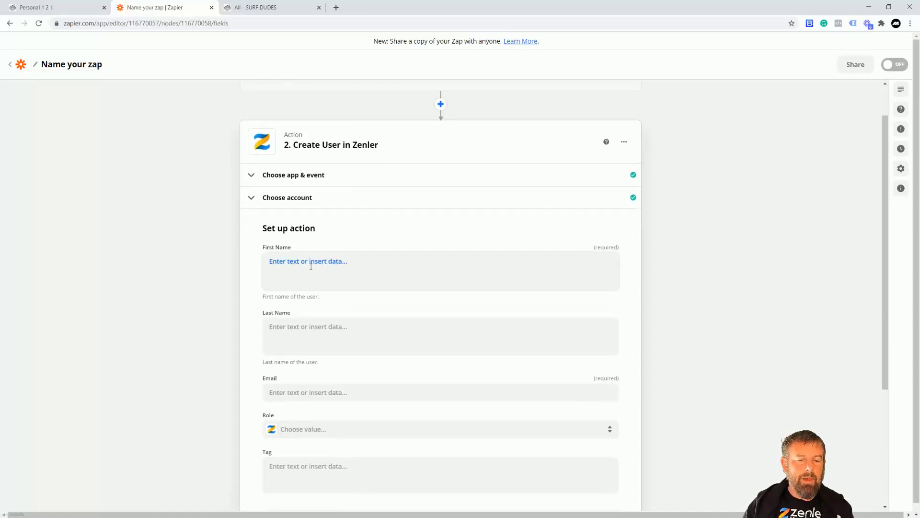
scroll(366, 318, "down", 2)
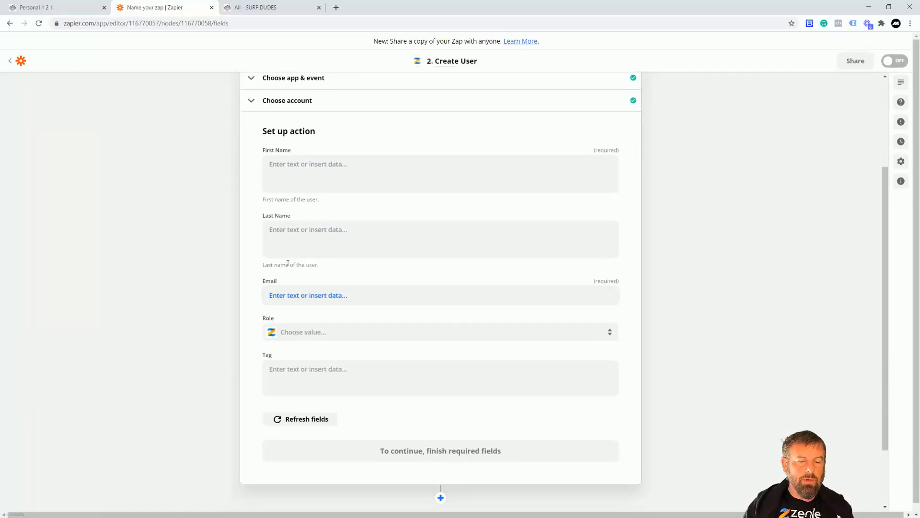
left_click(313, 165)
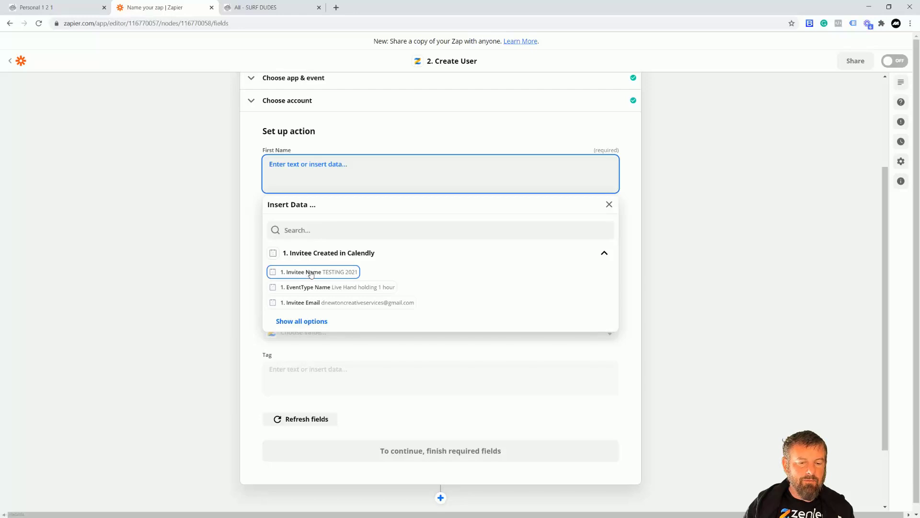
scroll(310, 273, "down", 1)
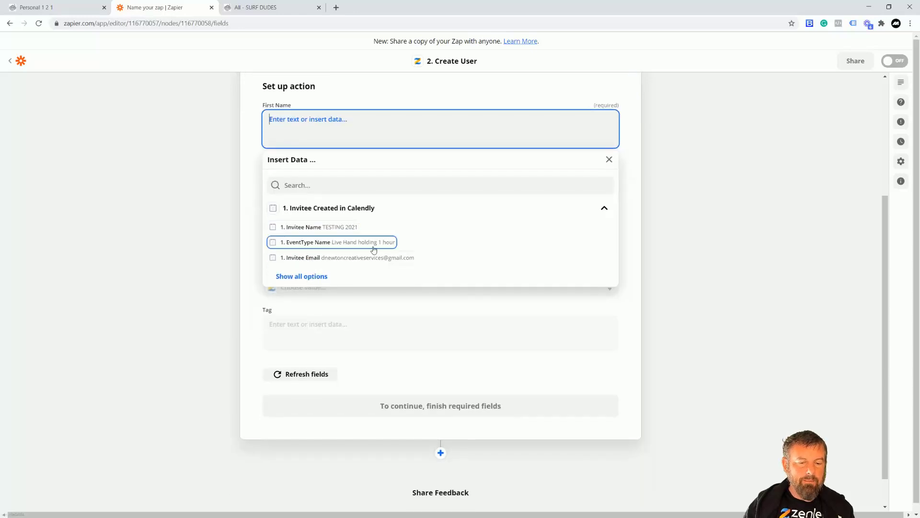
scroll(389, 244, "down", 1)
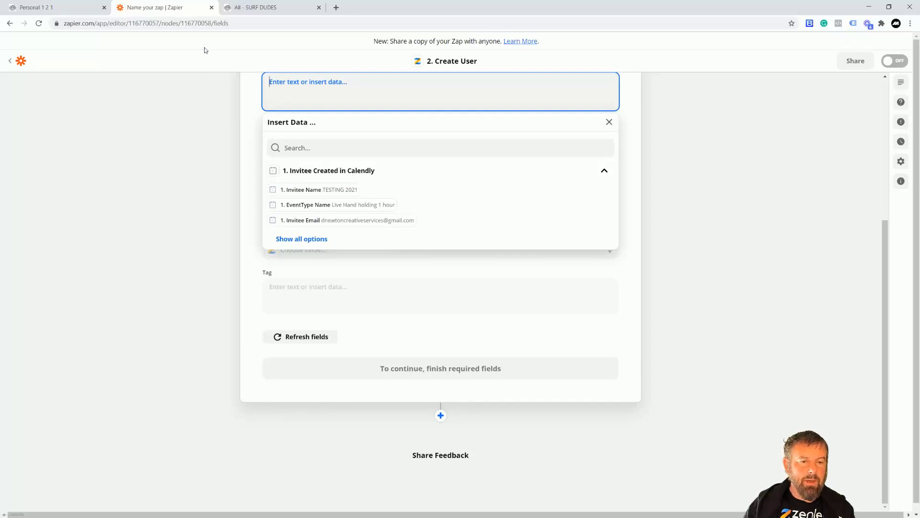
left_click(64, 10)
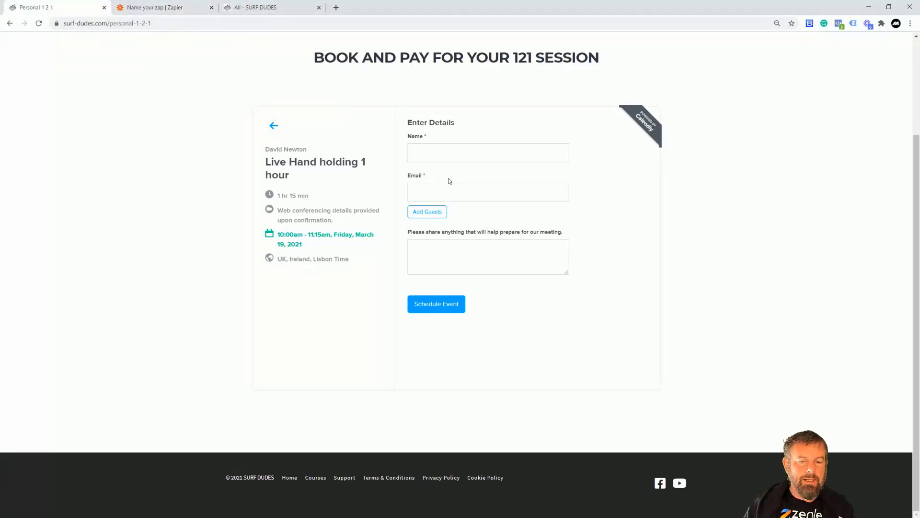
left_click(246, 8)
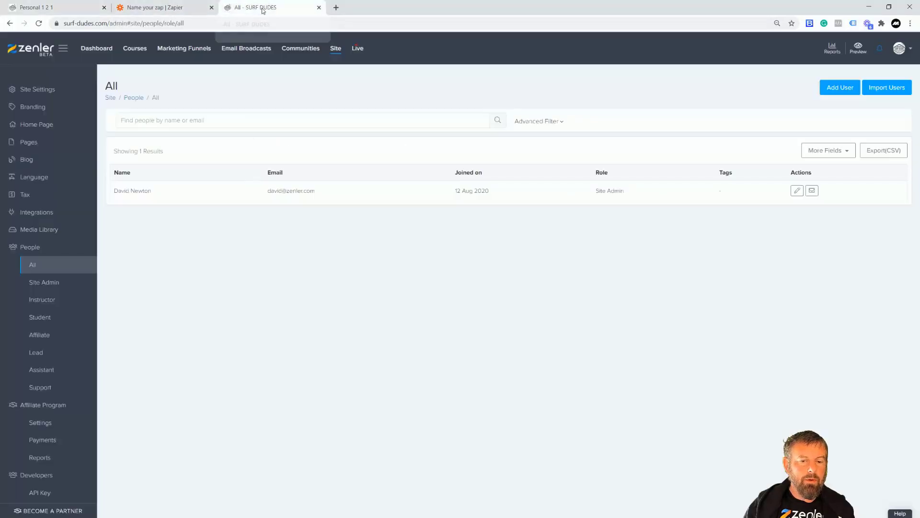
left_click(147, 8)
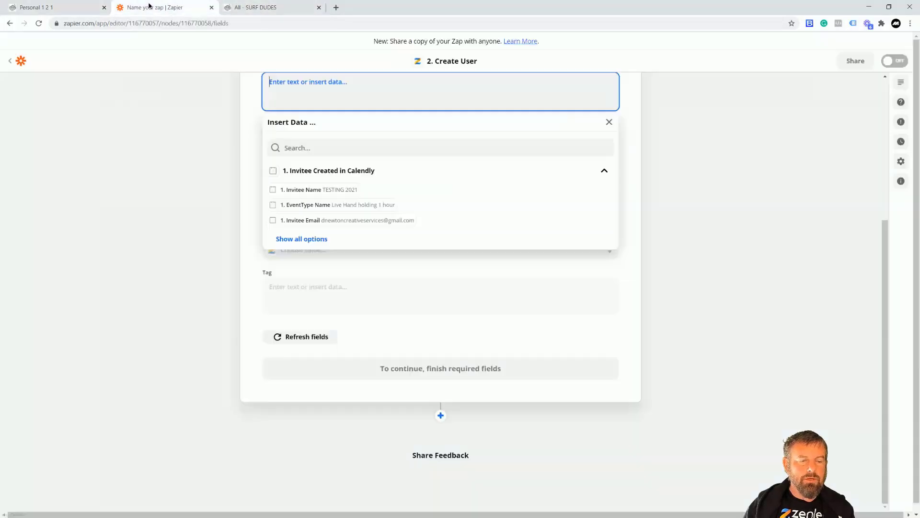
left_click(308, 191)
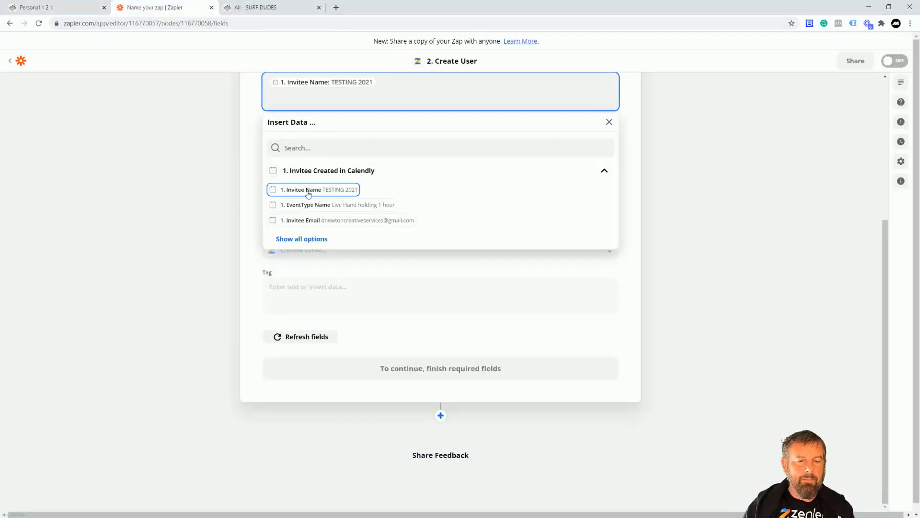
left_click(195, 194)
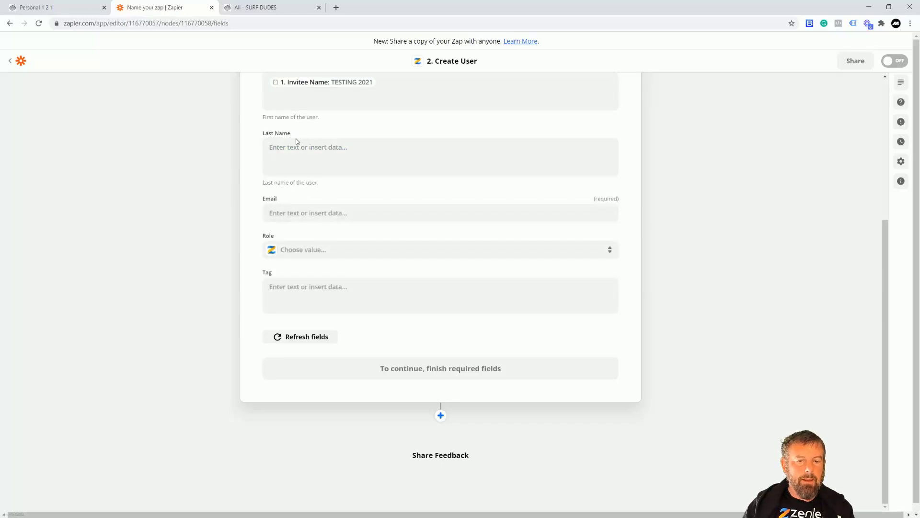
- Map the action's Email field to the Invitee Email from the Calendly trigger
left_click(298, 212)
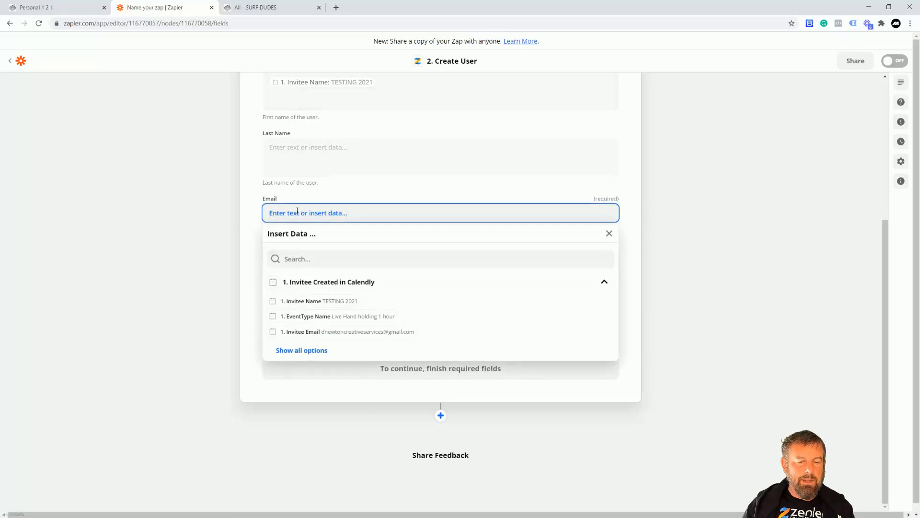
left_click(302, 334)
left_click(211, 224)
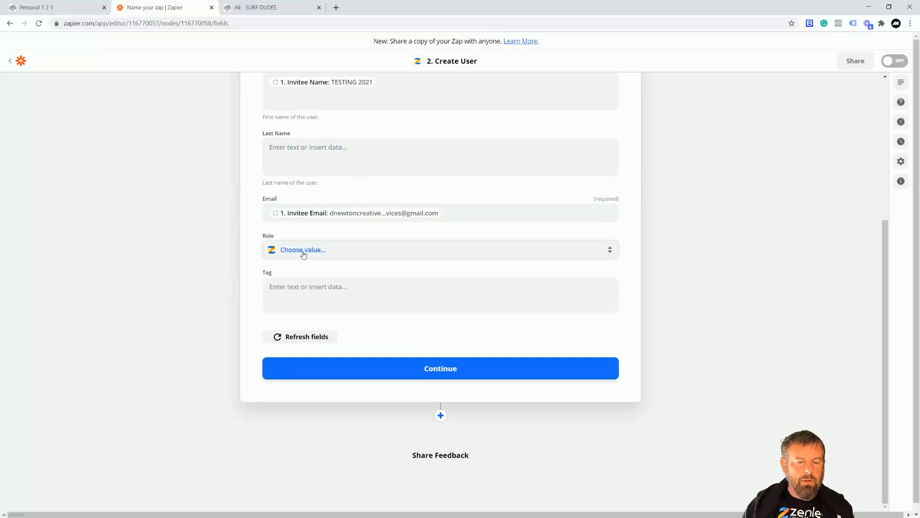
- Set the role of the created user to Lead
left_click(447, 254)
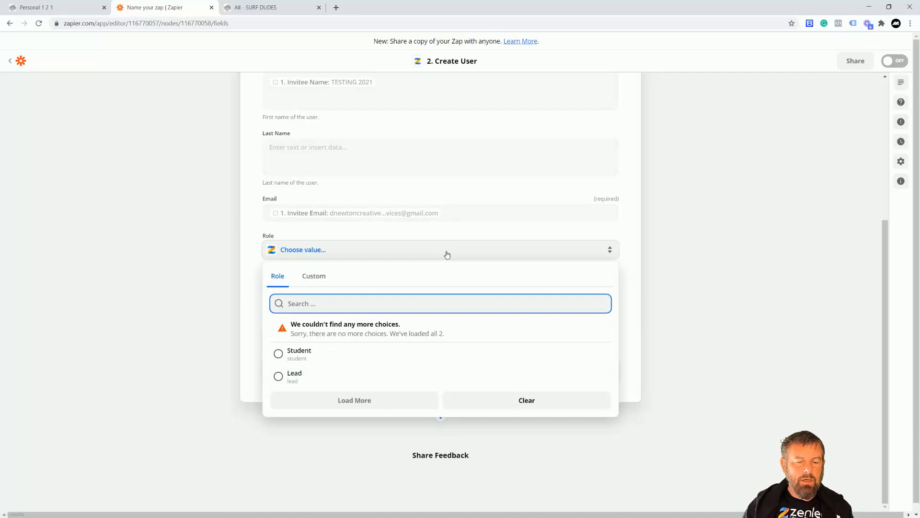
left_click(317, 380)
left_click(357, 251)
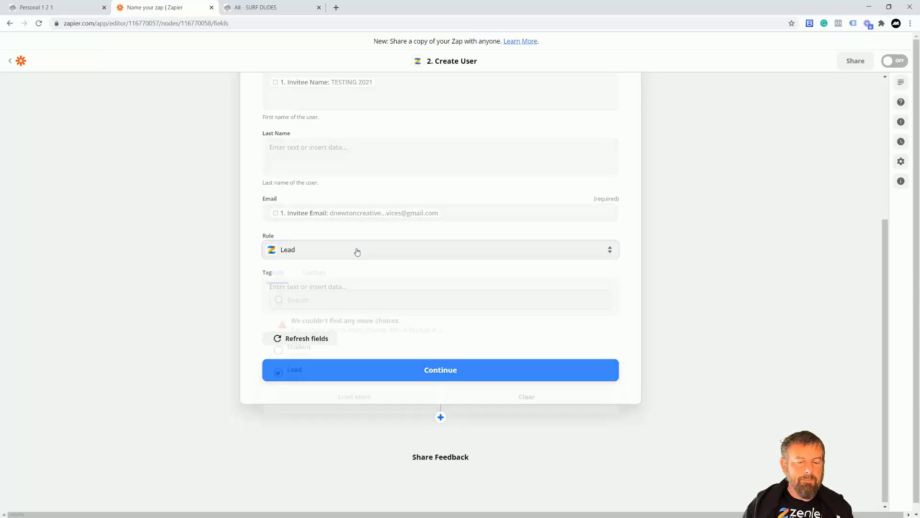
left_click(348, 401)
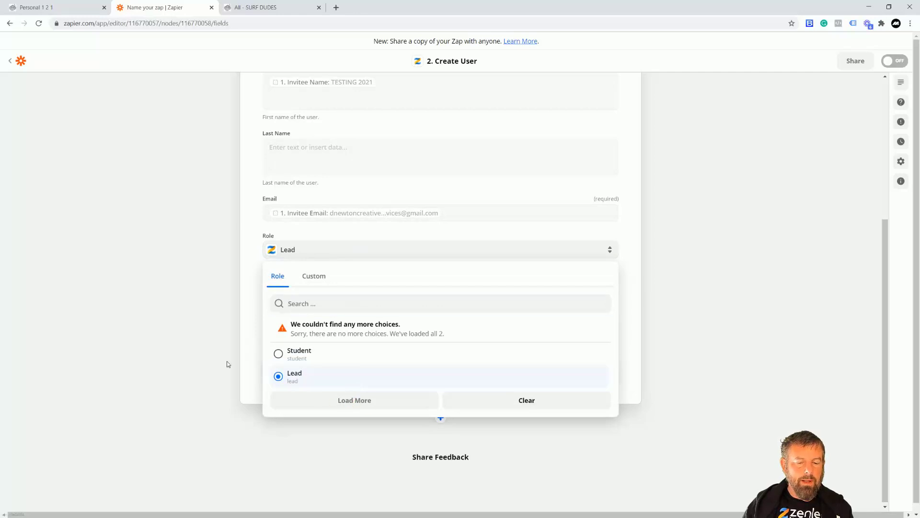
left_click(211, 327)
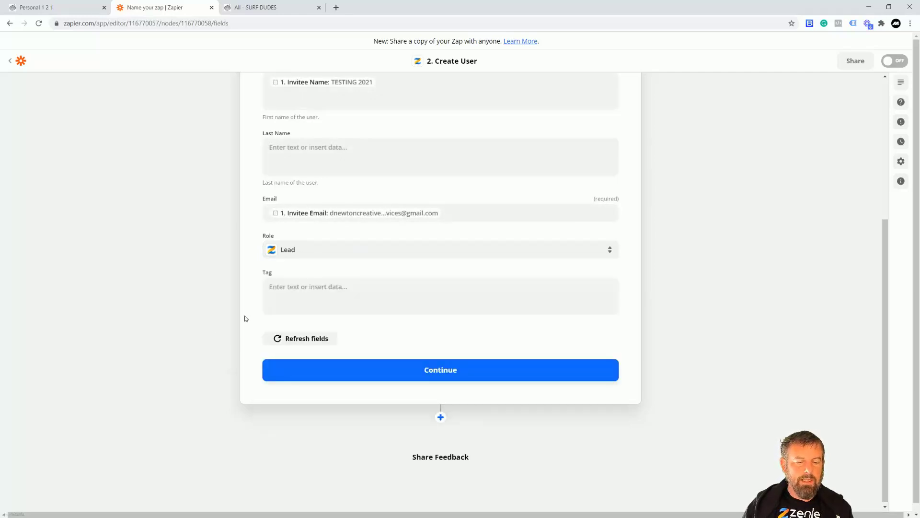
- Enter CALENDILY as the tag for the created user
left_click(323, 290)
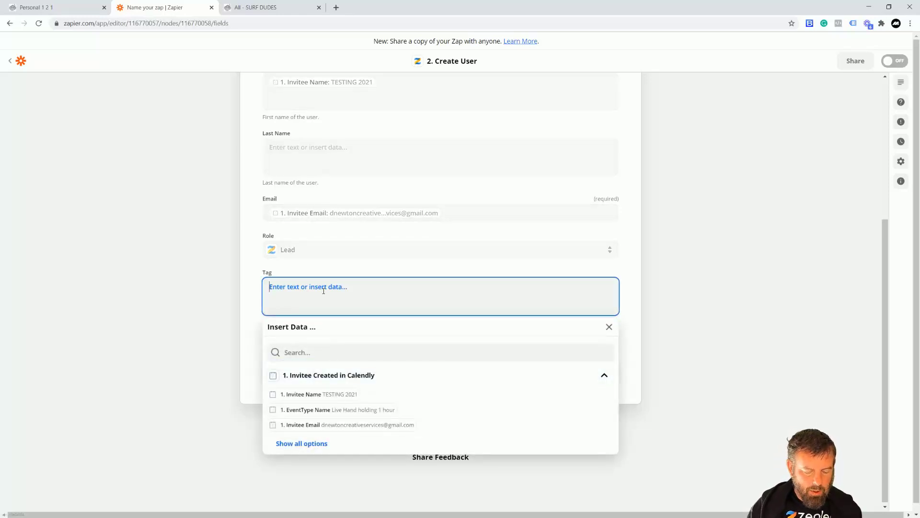
type("c")
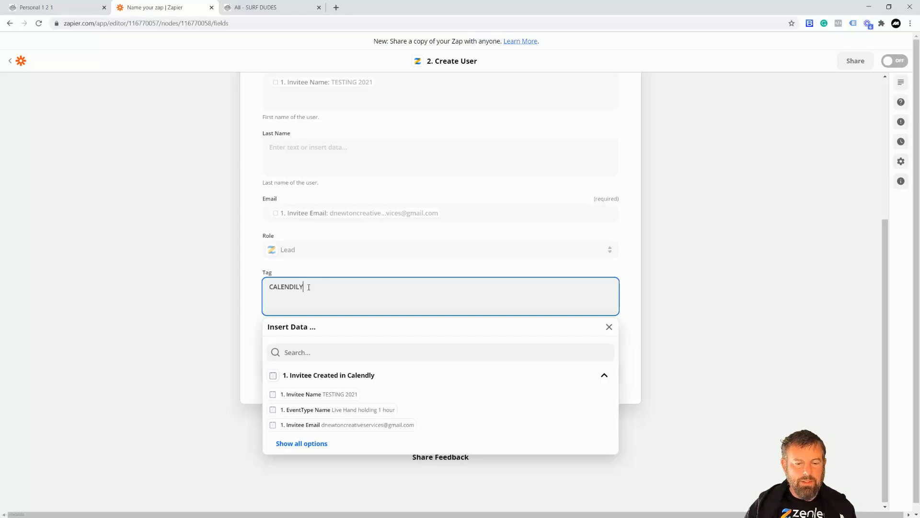
left_click(211, 308)
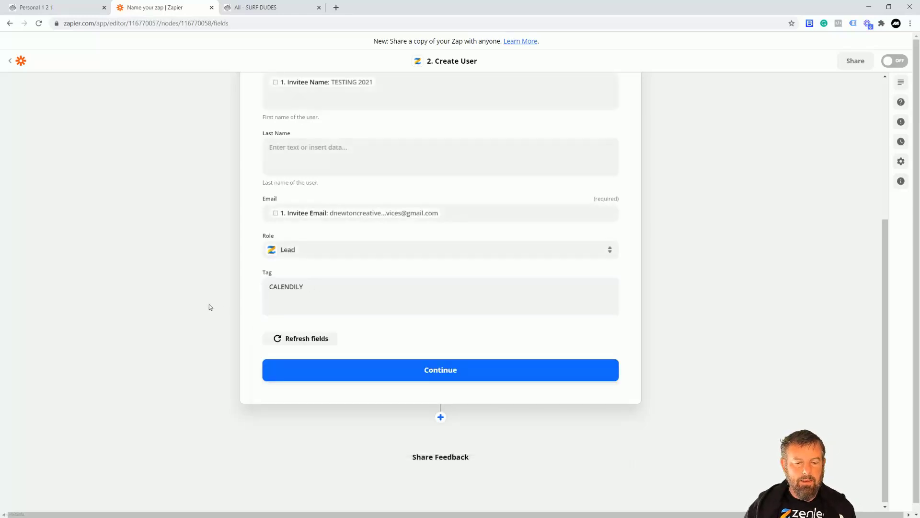
left_click(351, 287)
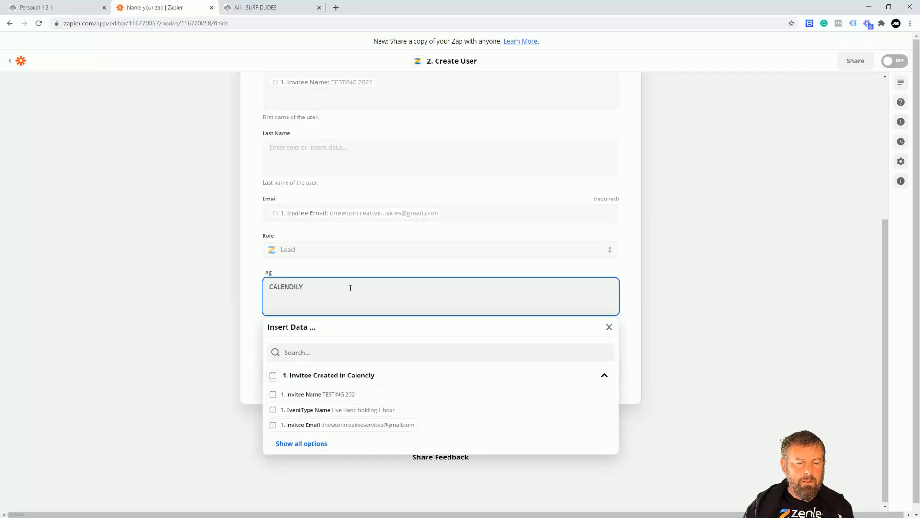
left_click(255, 300)
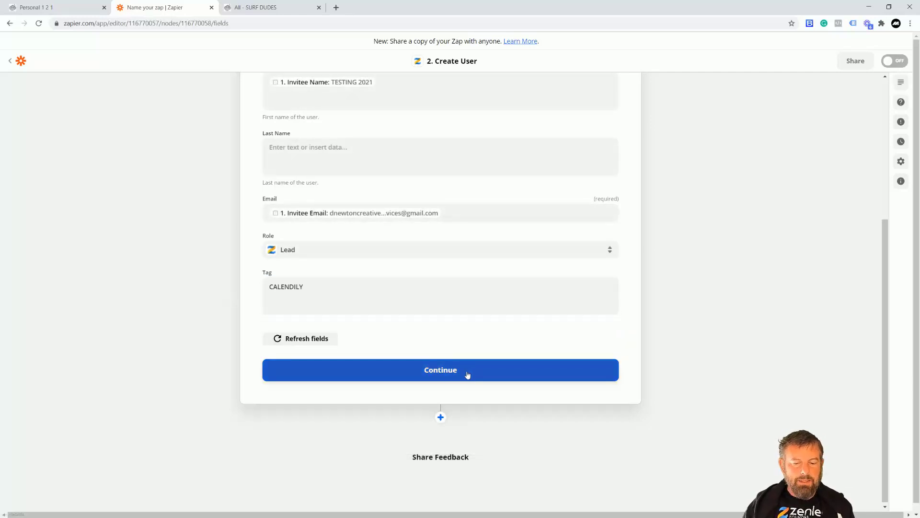
- Continue from the completed action fields to the action test and skip the test
left_click(451, 375)
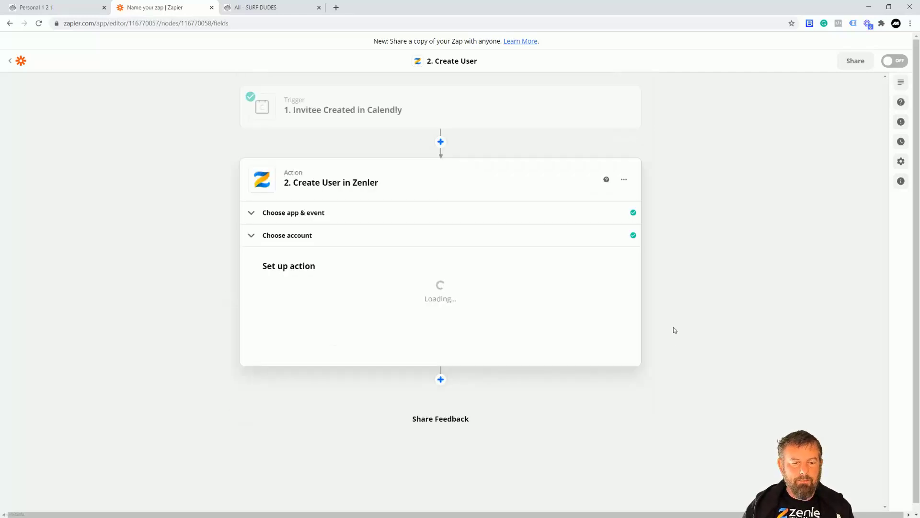
scroll(678, 326, "down", 2)
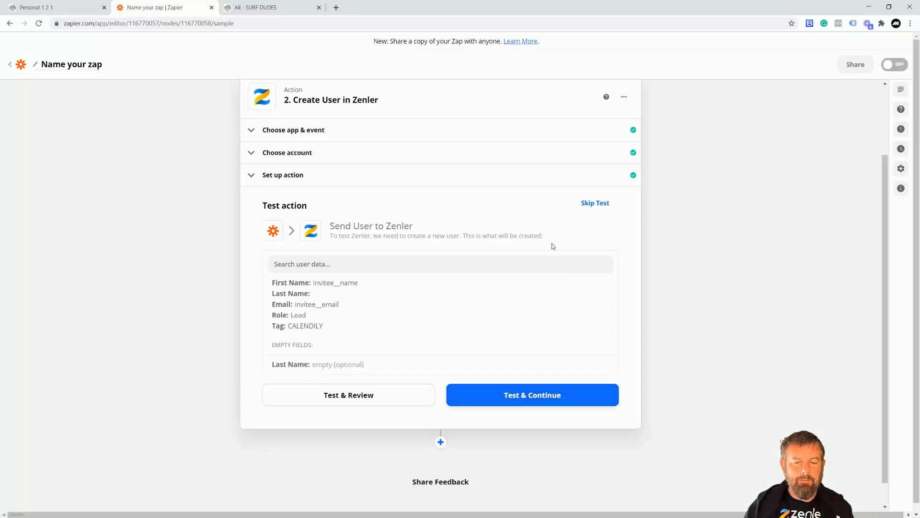
left_click(600, 204)
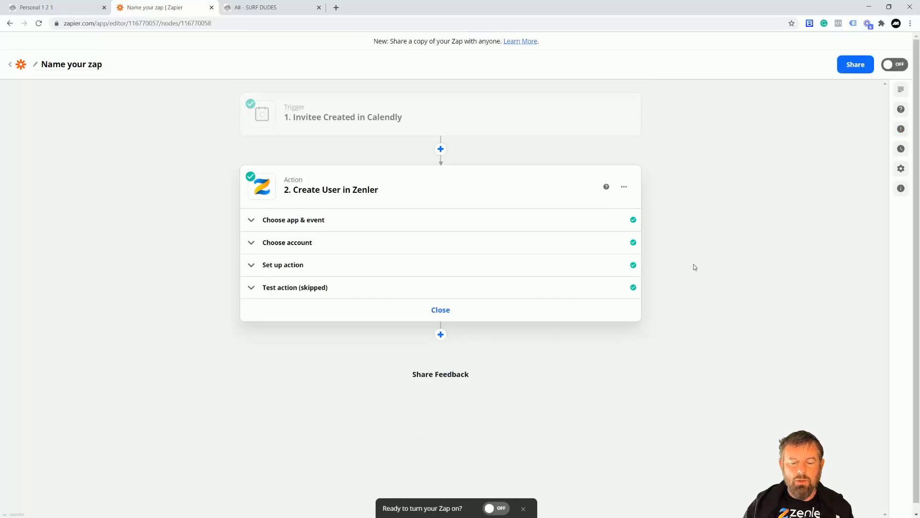
- Turn the Zap on and return to the list of Zaps
scroll(586, 399, "down", 1)
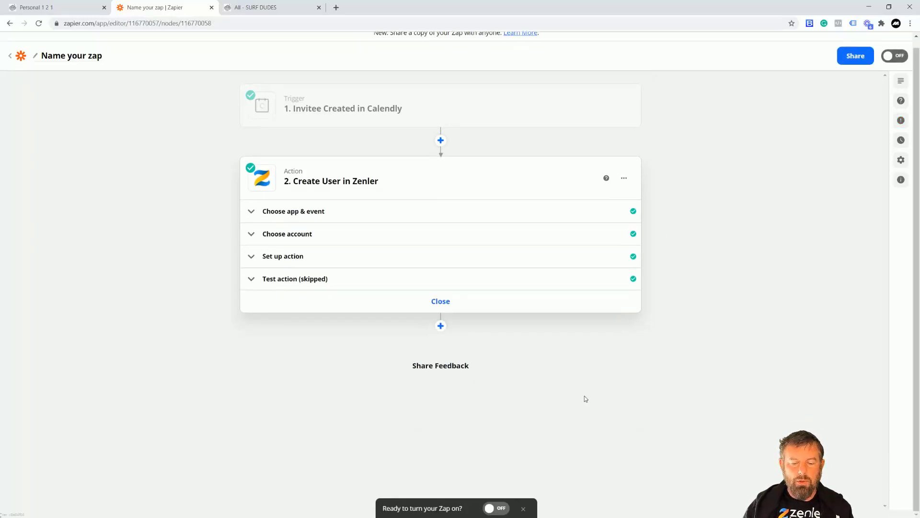
left_click(499, 509)
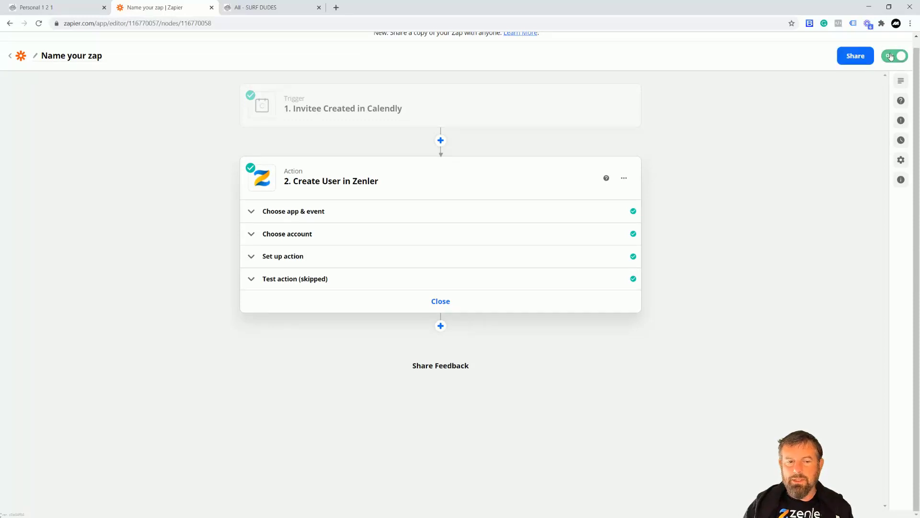
left_click(18, 58)
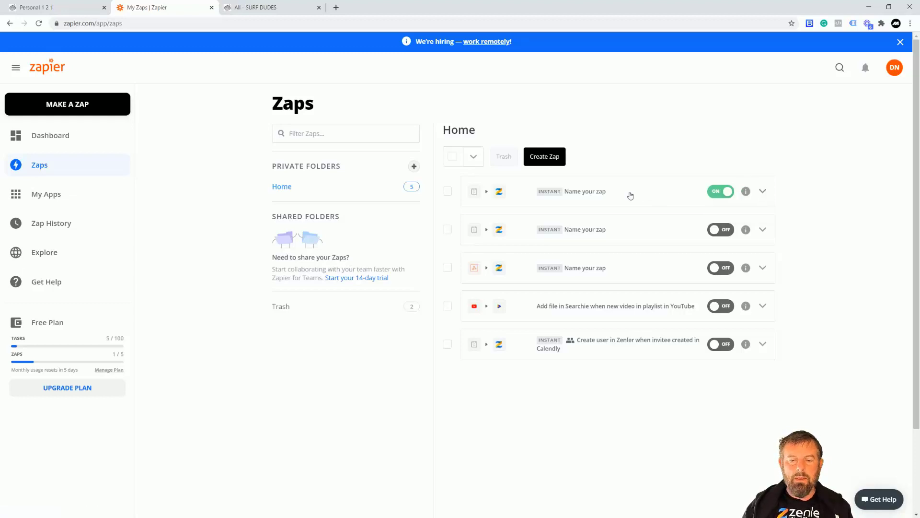
- Switch to the Personal 1 2 1 booking page and enter the invitee's first name in the booking details
left_click(63, 10)
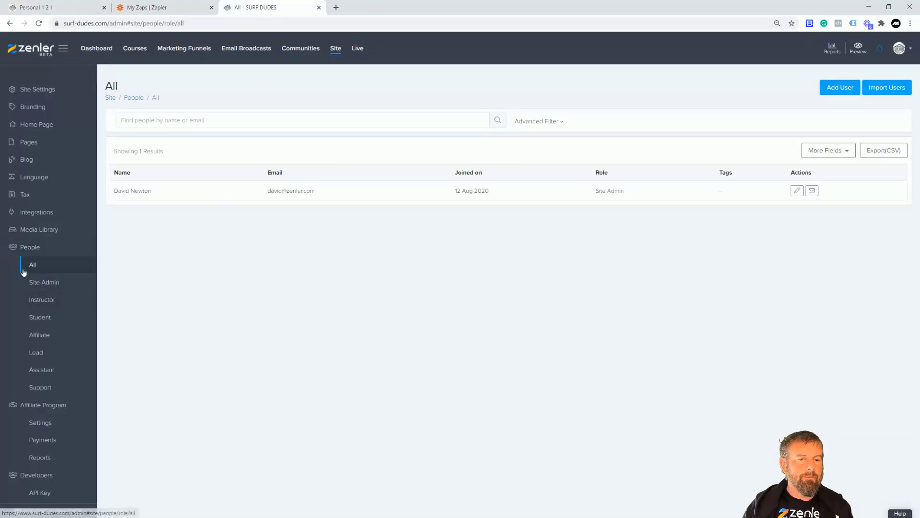
left_click(66, 6)
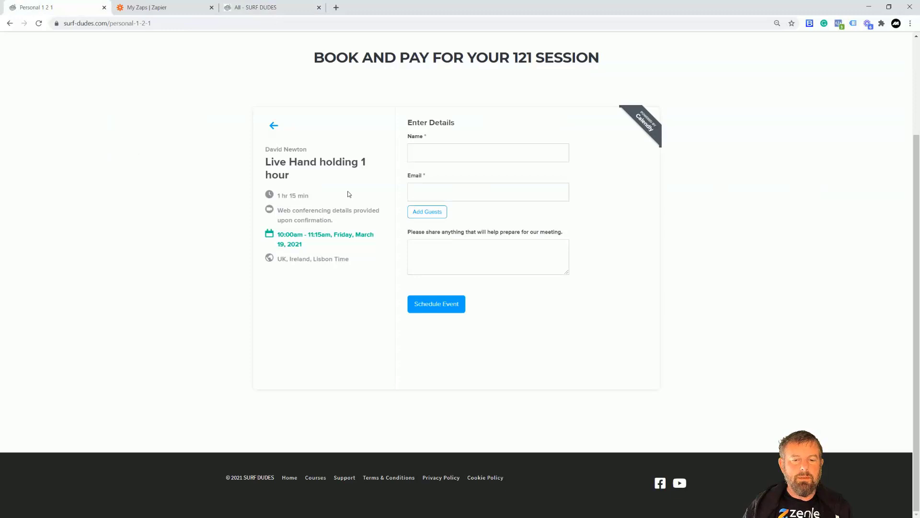
left_click(428, 150)
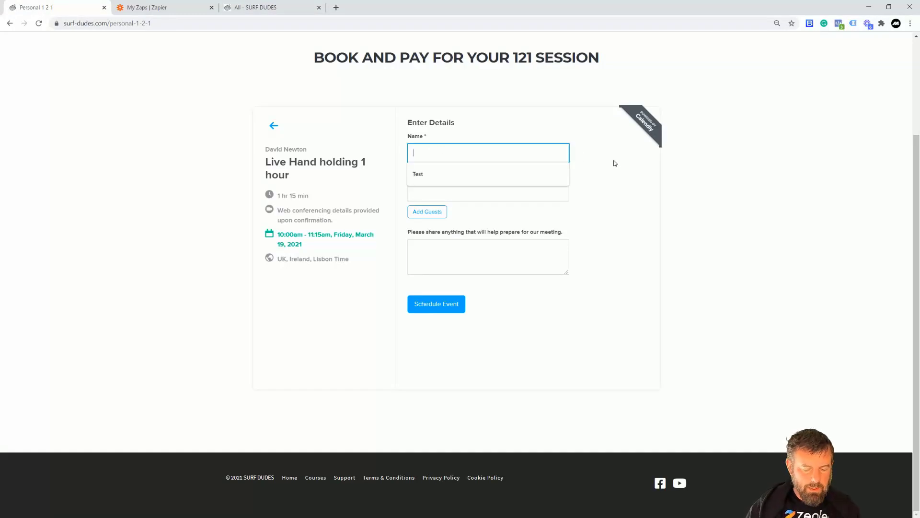
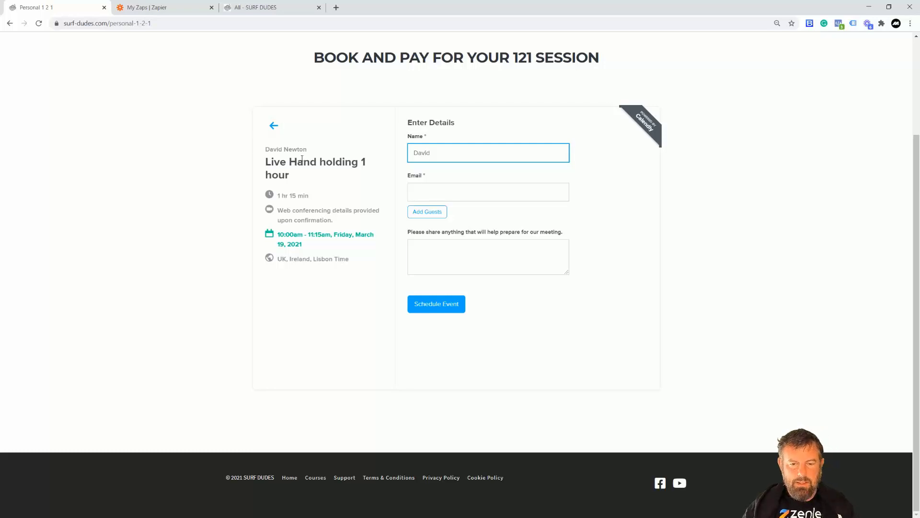
left_click_drag(438, 153, 408, 157)
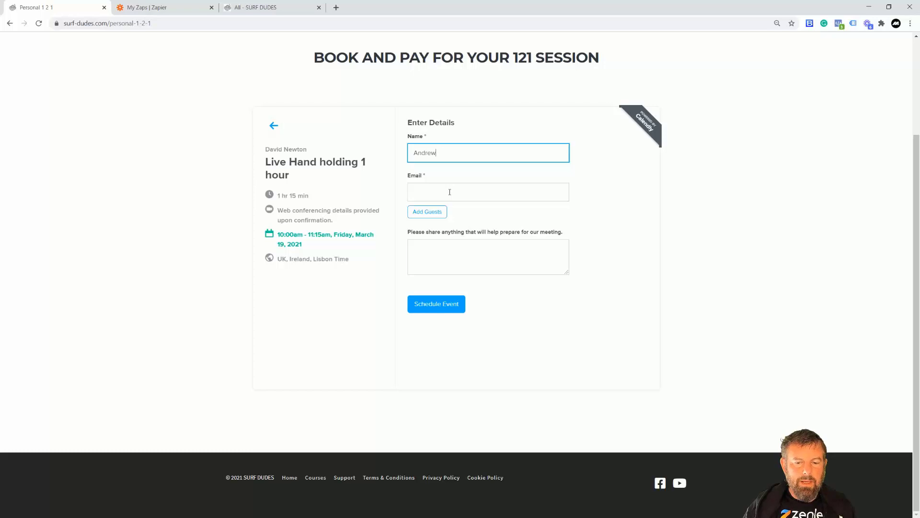
- Fill in the invitee's email with a saved address and schedule the Live Hand holding 1 hour event
left_click(449, 192)
key("Down")
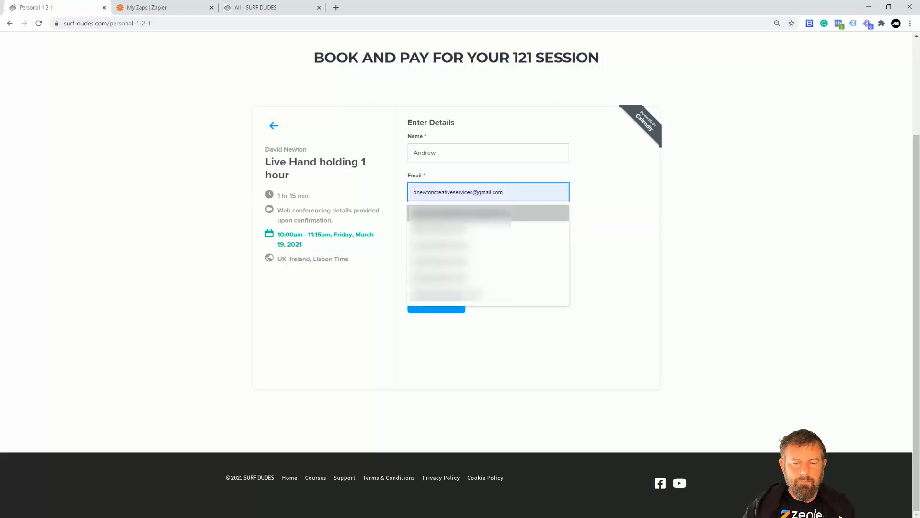
key("Return")
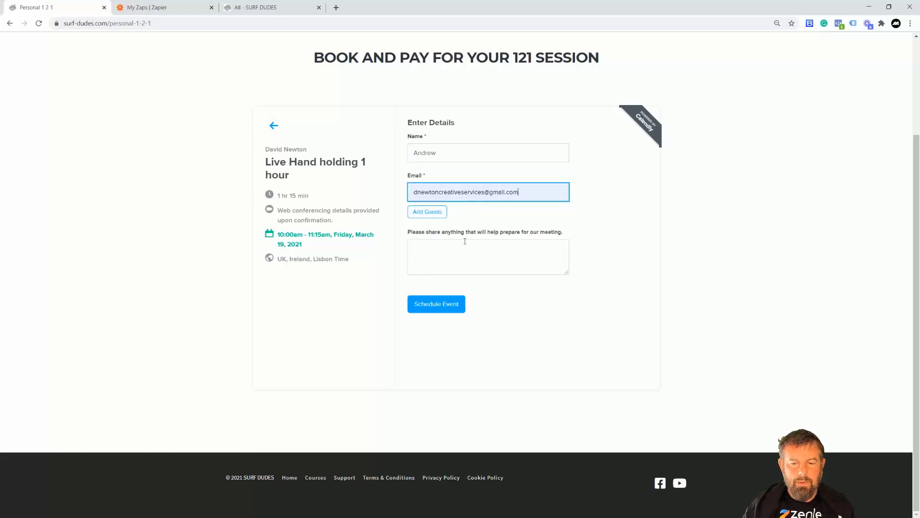
left_click(437, 306)
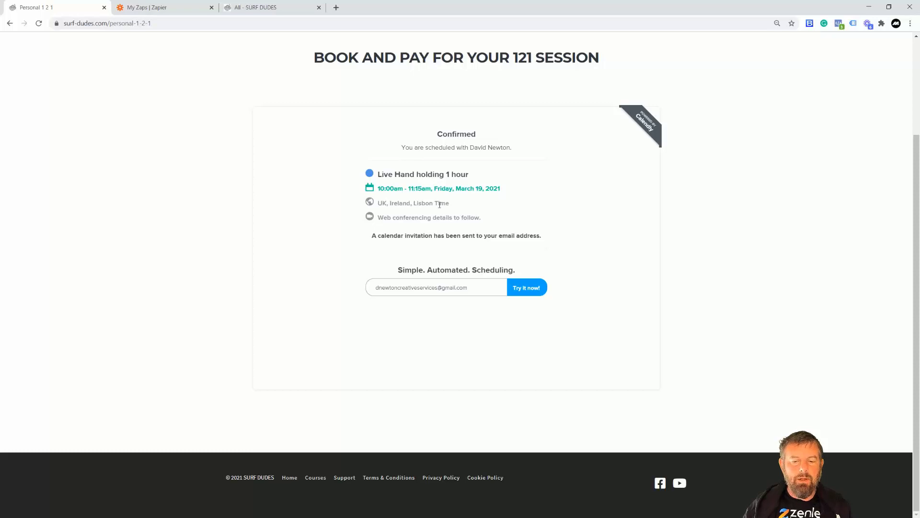
- Reload the SURF DUDES list of all people and check the new entry's name, email, role and tag
left_click(246, 10)
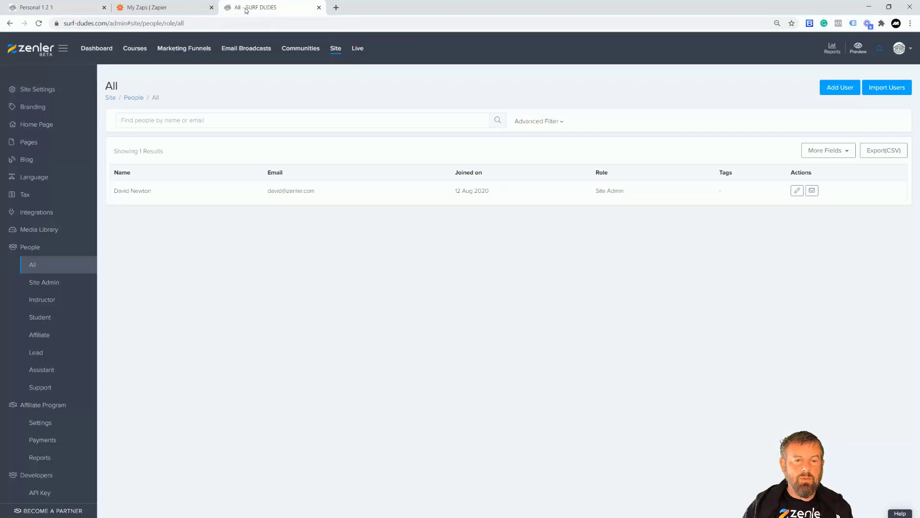
left_click(38, 23)
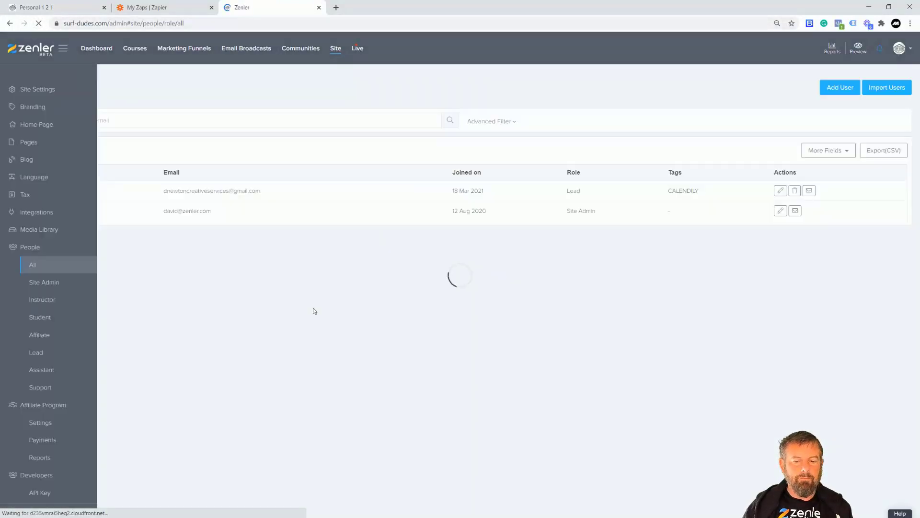
left_click_drag(353, 194, 237, 194)
left_click_drag(137, 192, 159, 195)
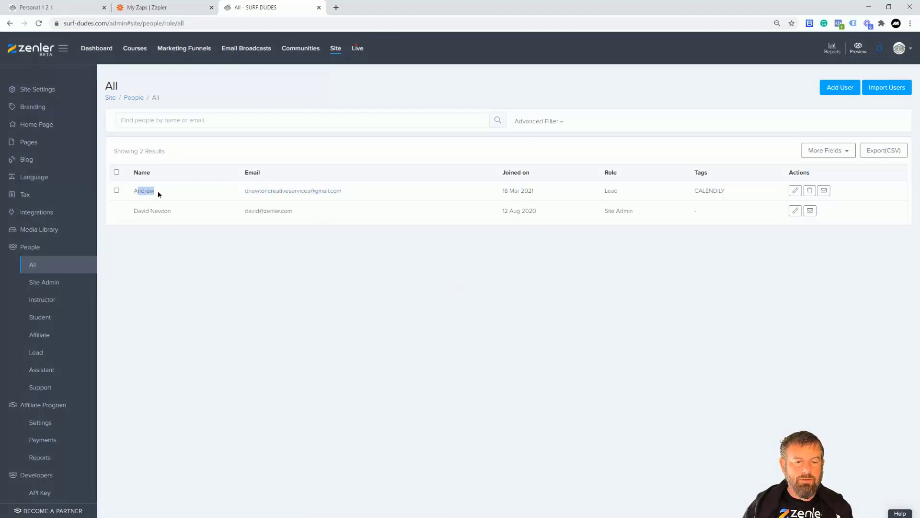
left_click_drag(251, 192, 626, 194)
left_click_drag(695, 191, 728, 191)
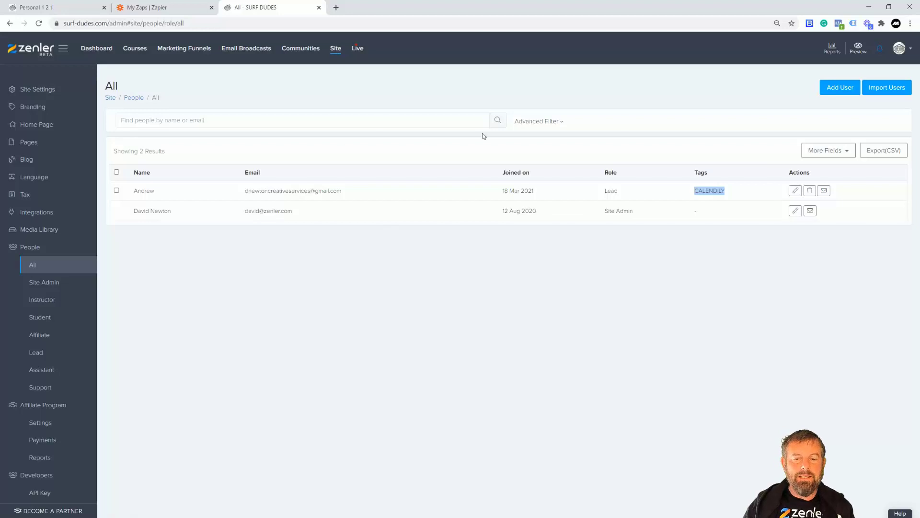
- Filter the people list with an advanced filter for user tag contains CALENDILY
left_click(498, 122)
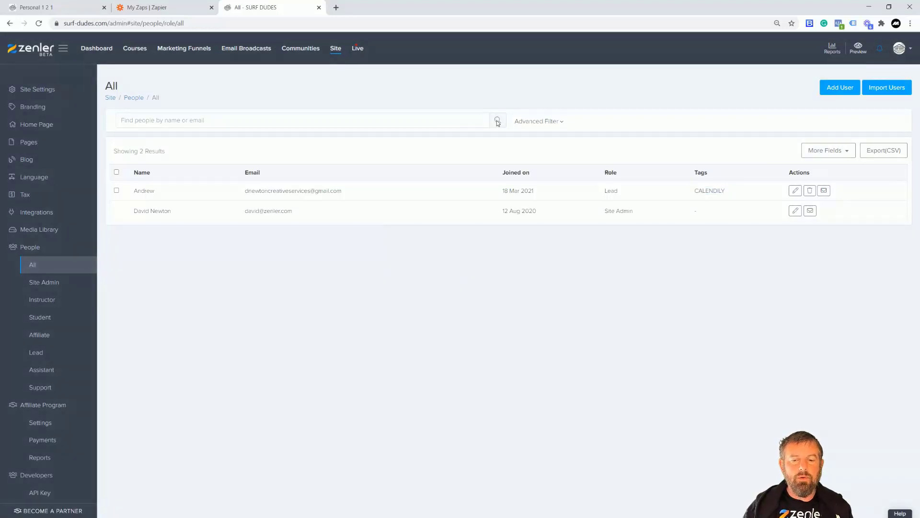
left_click(560, 123)
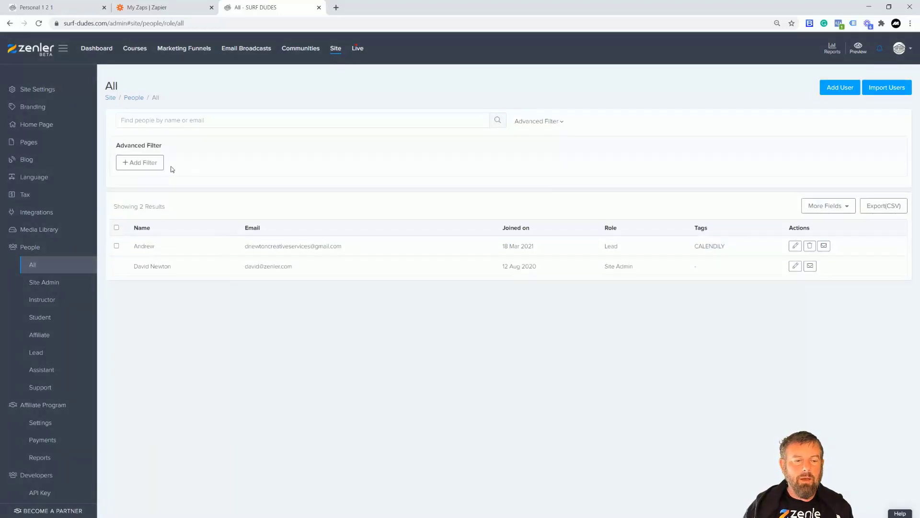
left_click(139, 165)
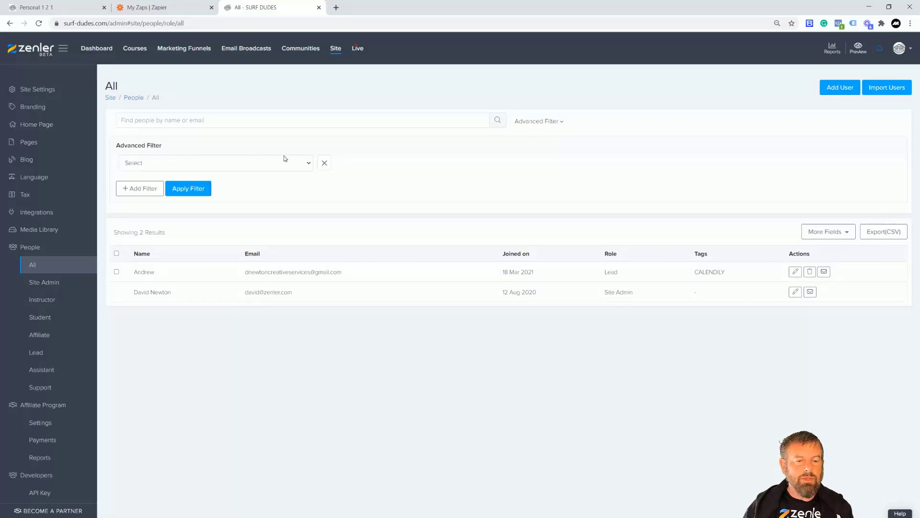
left_click(305, 164)
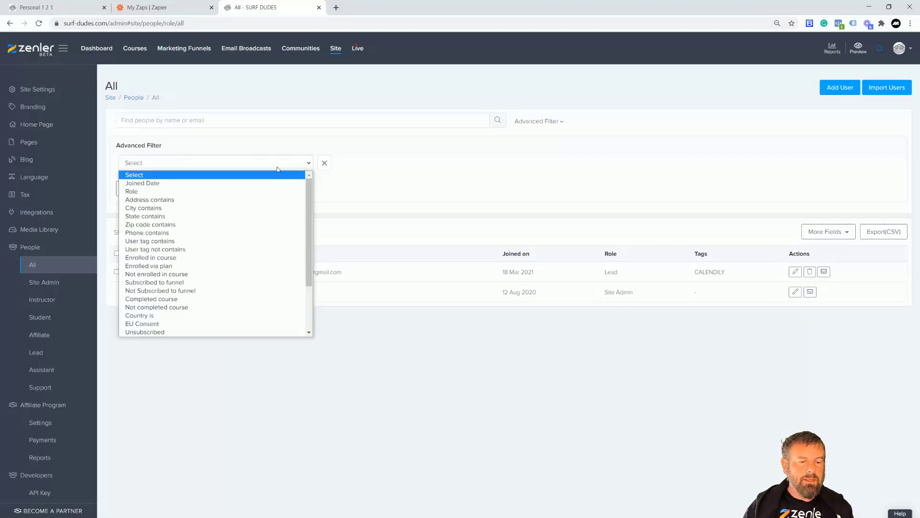
left_click(163, 241)
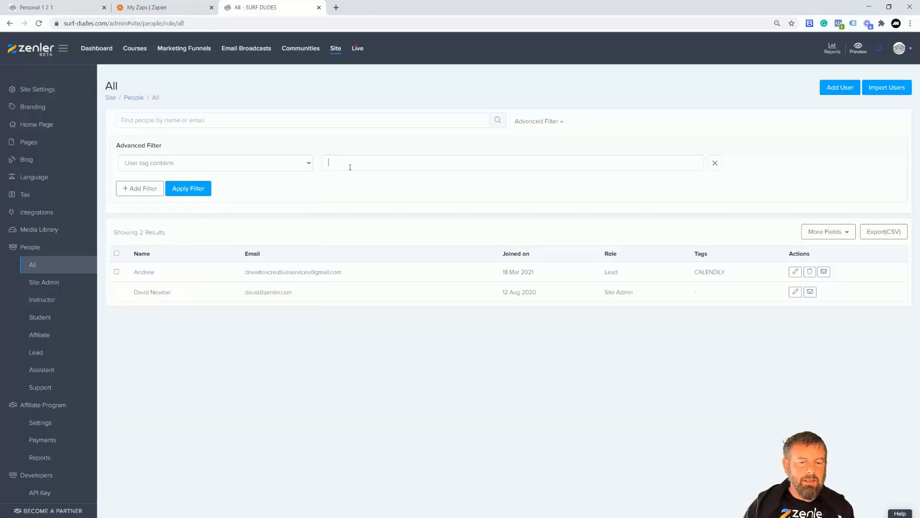
left_click(343, 177)
left_click(194, 192)
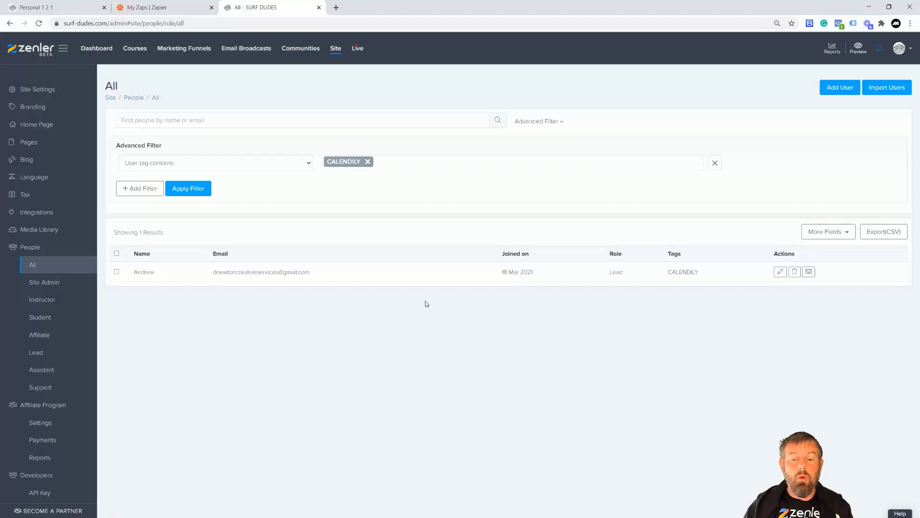
- Review the Zaps list and the booking confirmation page, and return to the filtered people list
left_click(158, 10)
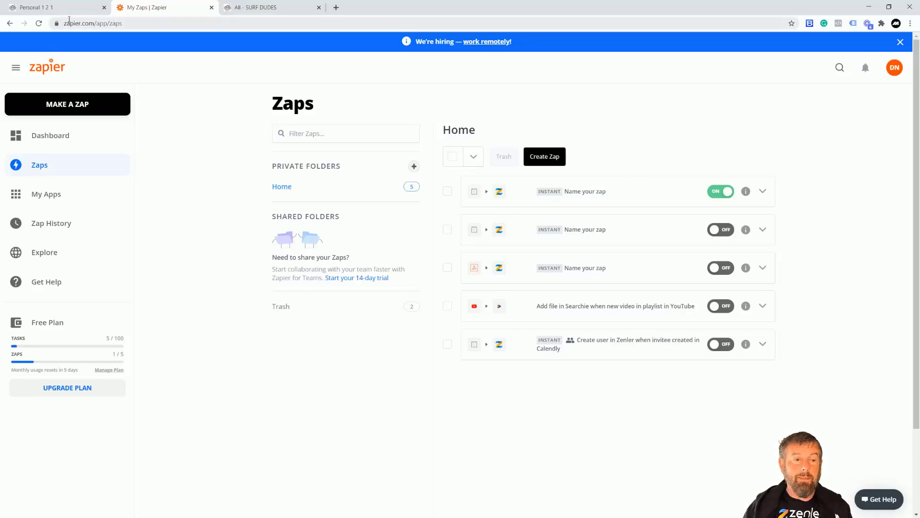
left_click(58, 7)
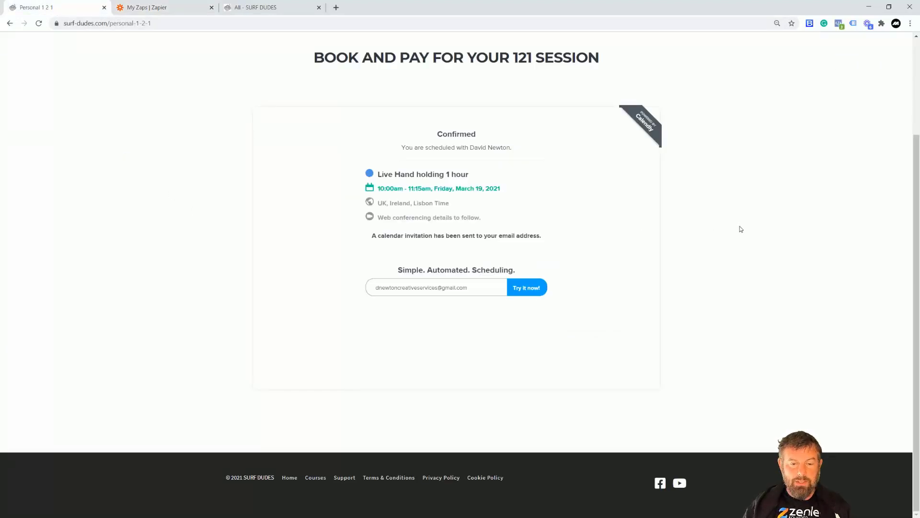
left_click(268, 8)
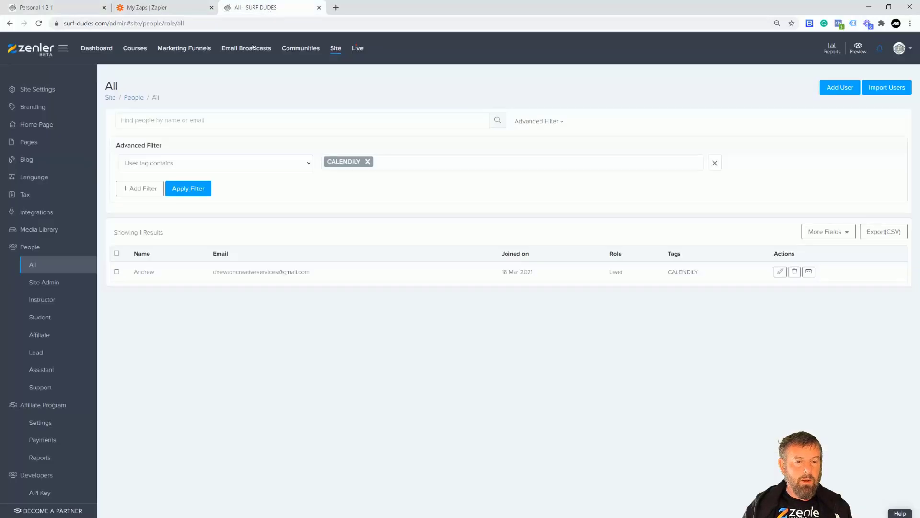